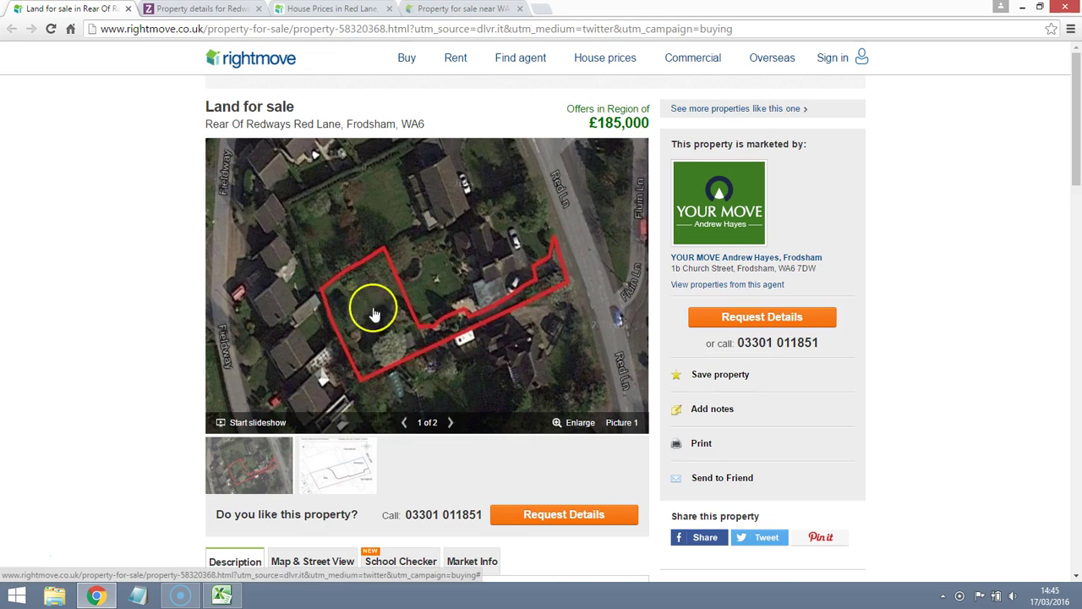
Bring the Sirca workbook forward and go to its Development Address page.
scroll(383, 313, "down", 4)
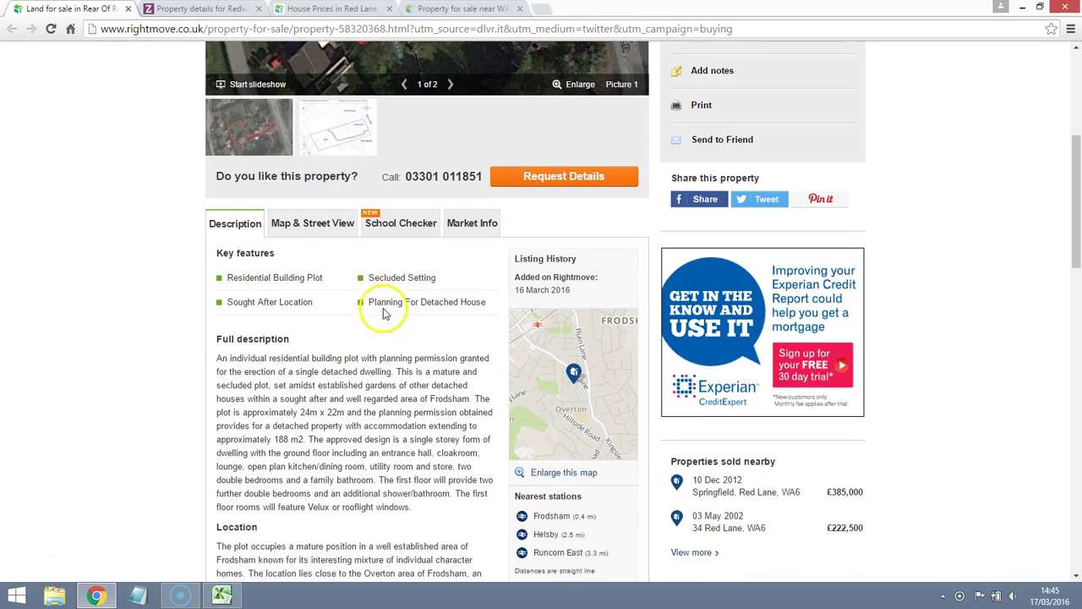
scroll(410, 288, "down", 1)
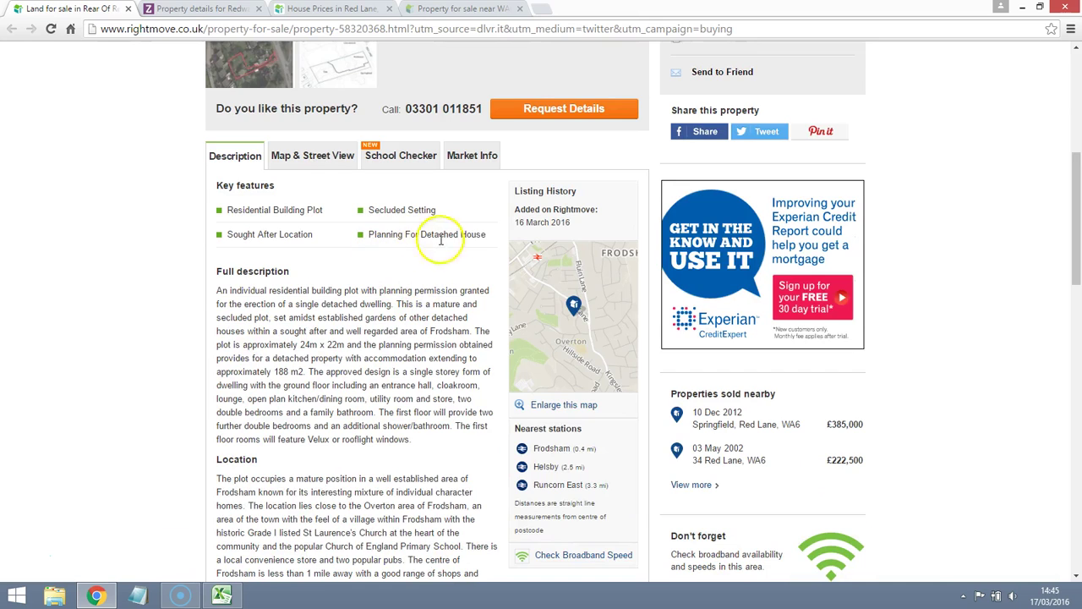
scroll(446, 248, "down", 2)
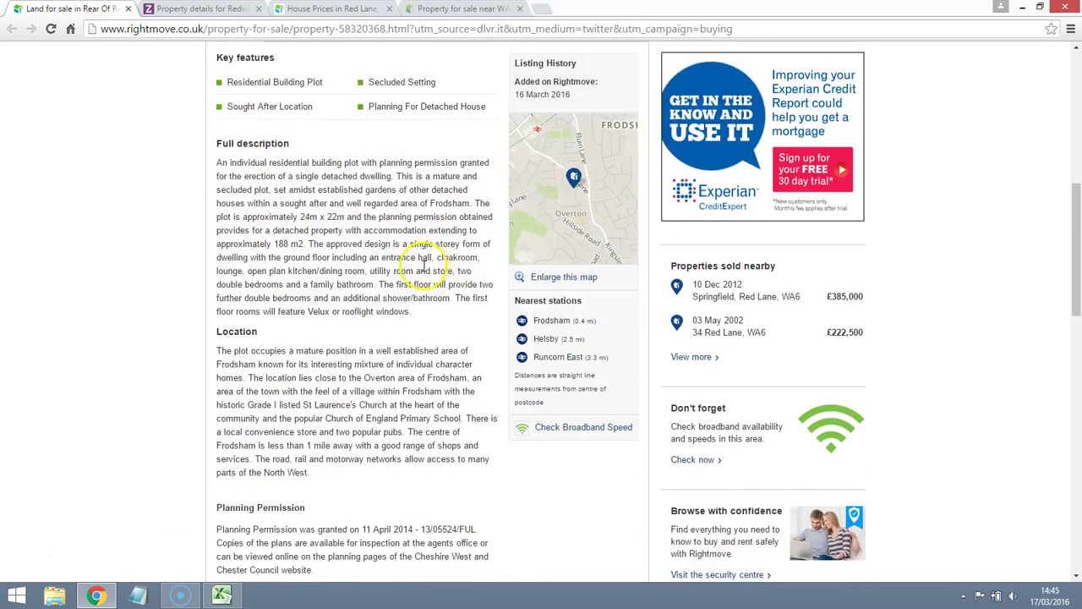
scroll(423, 264, "down", 7)
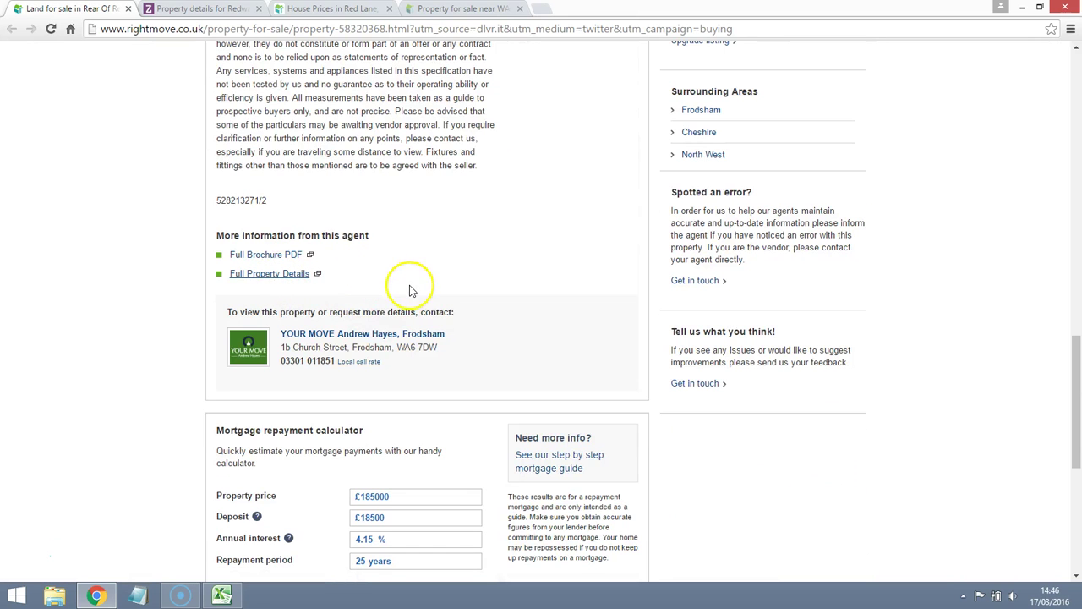
scroll(471, 272, "up", 2)
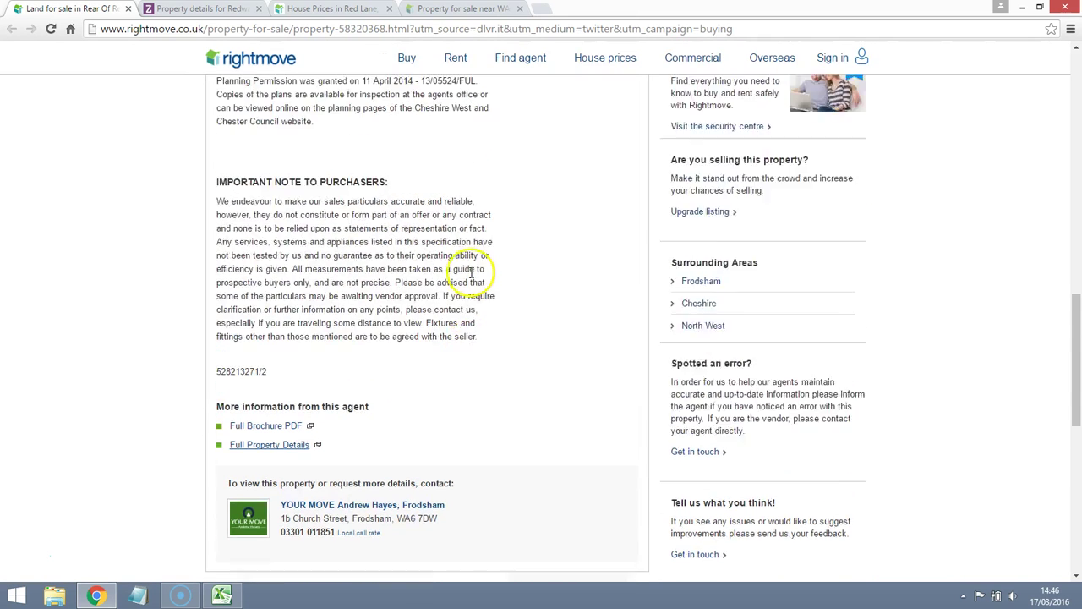
scroll(474, 265, "up", 2)
scroll(476, 254, "down", 4)
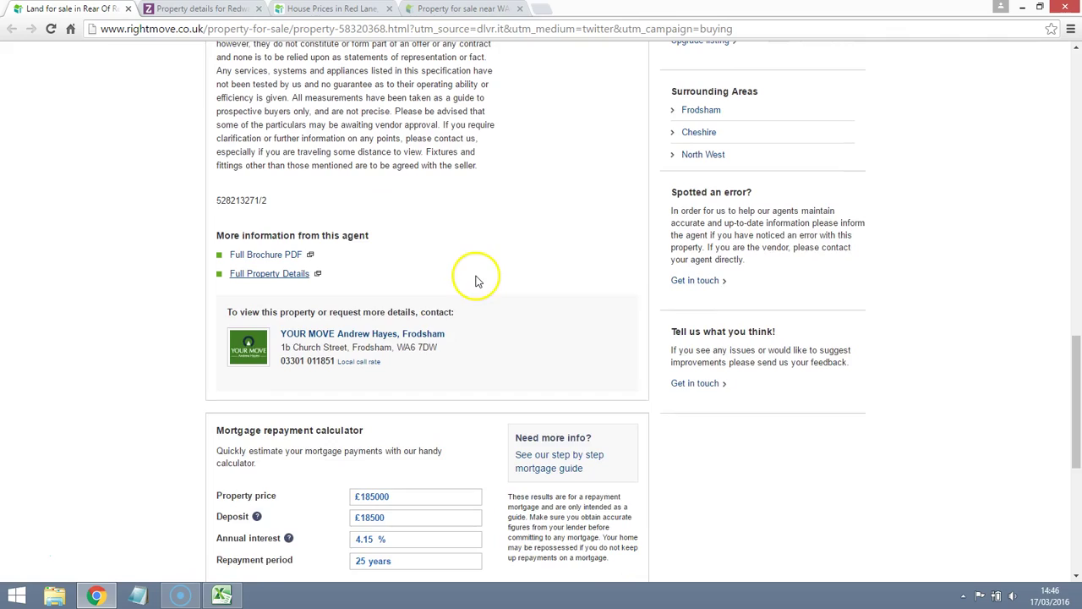
scroll(475, 281, "up", 3)
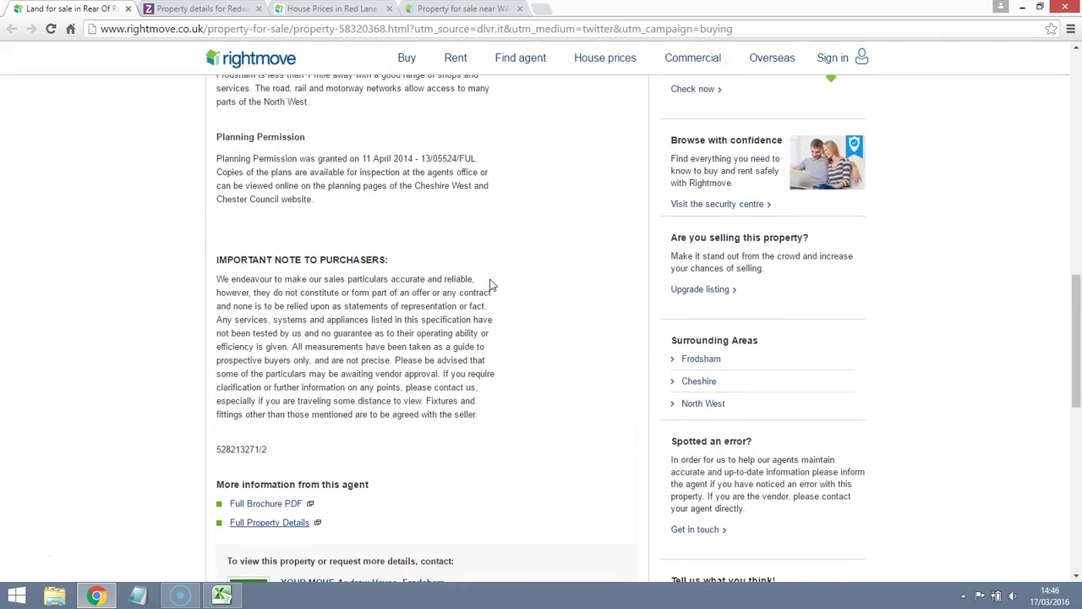
scroll(491, 285, "up", 4)
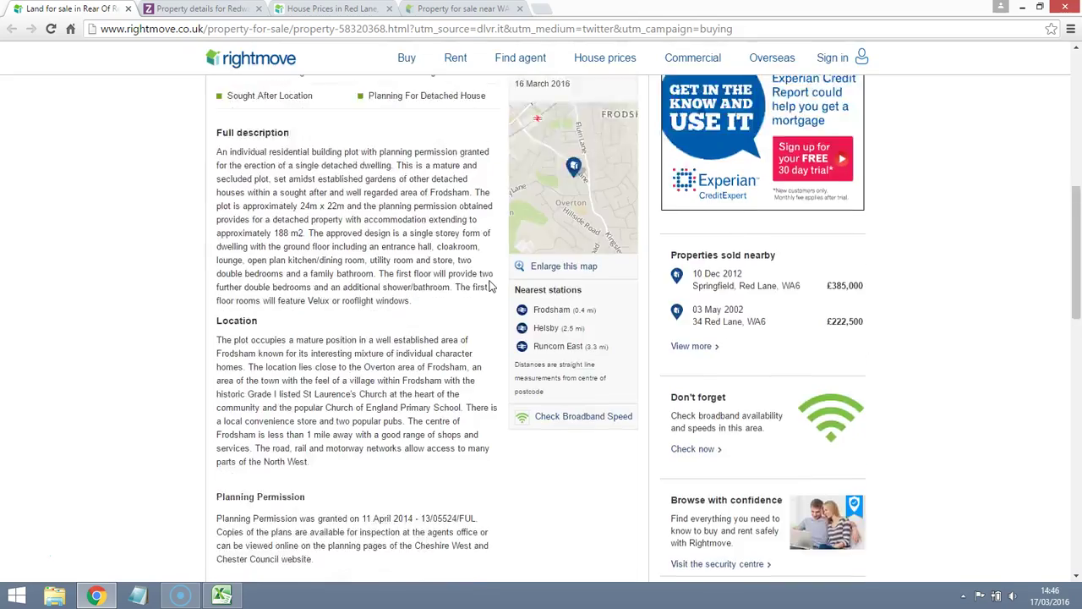
scroll(490, 285, "up", 6)
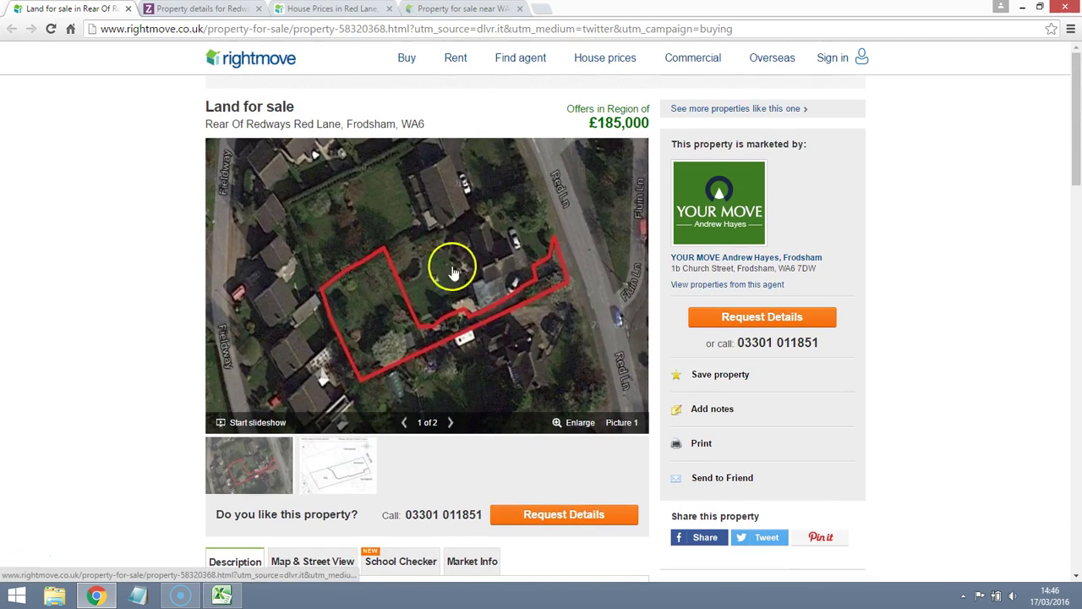
mouse_move(223, 598)
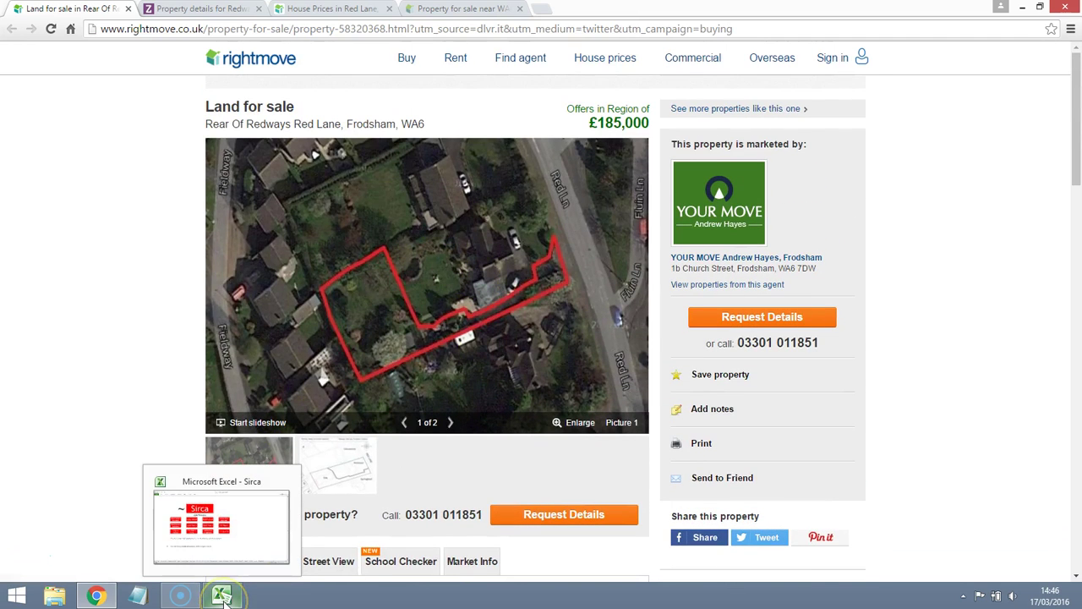
left_click(196, 546)
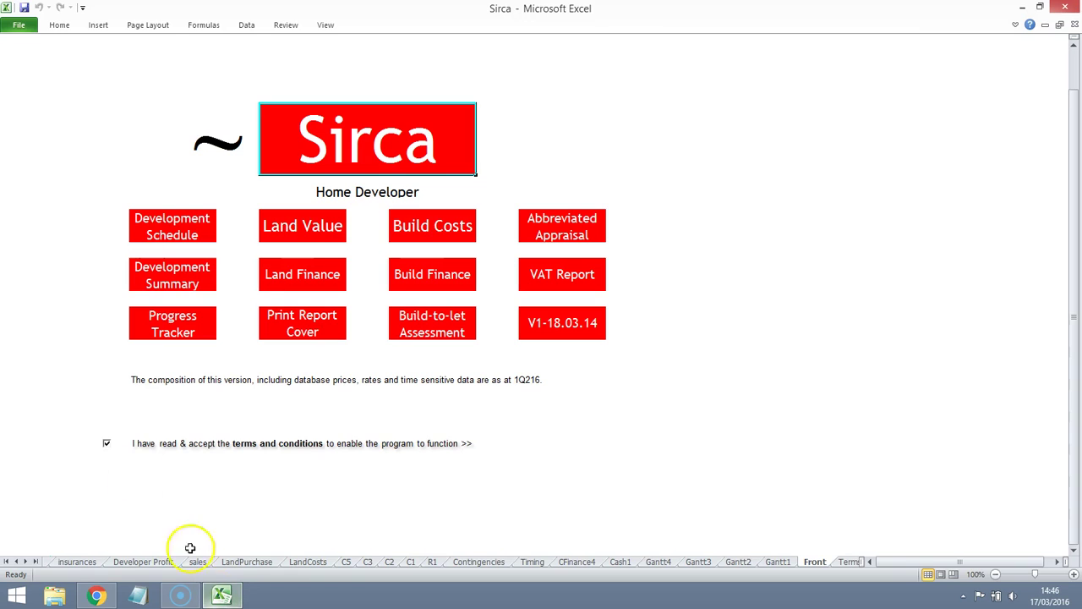
left_click(359, 165)
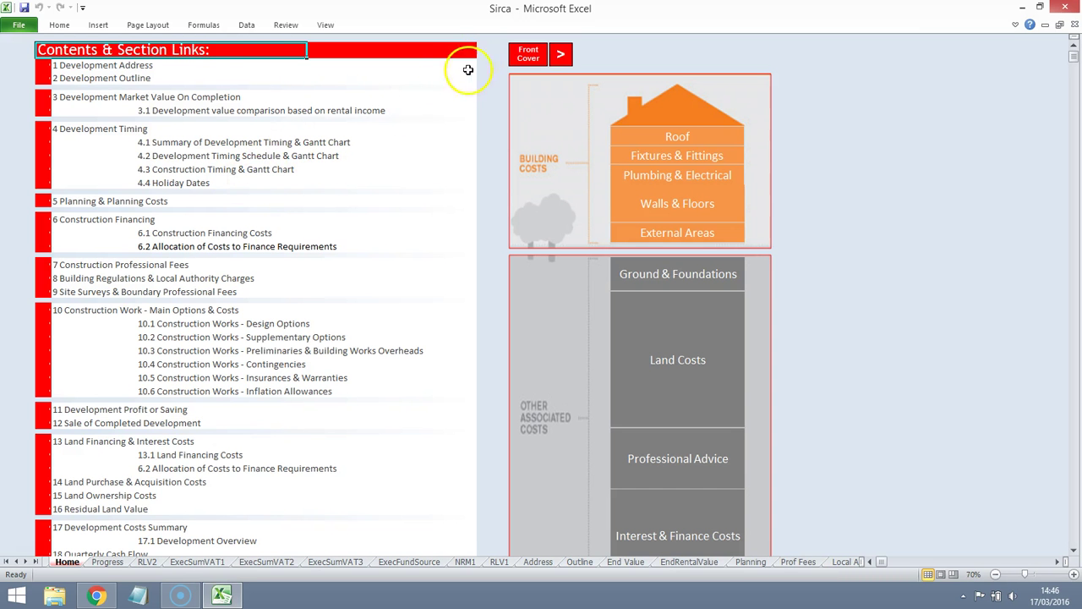
left_click(74, 68)
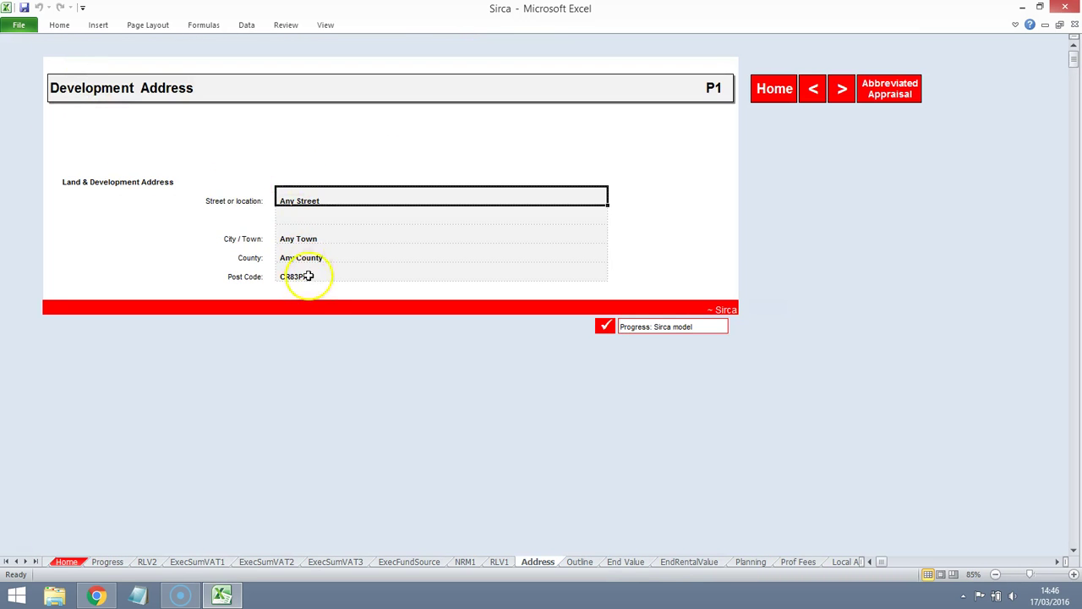
Copy the WA6 6RA postcode from the Rightmove property search.
left_click(97, 595)
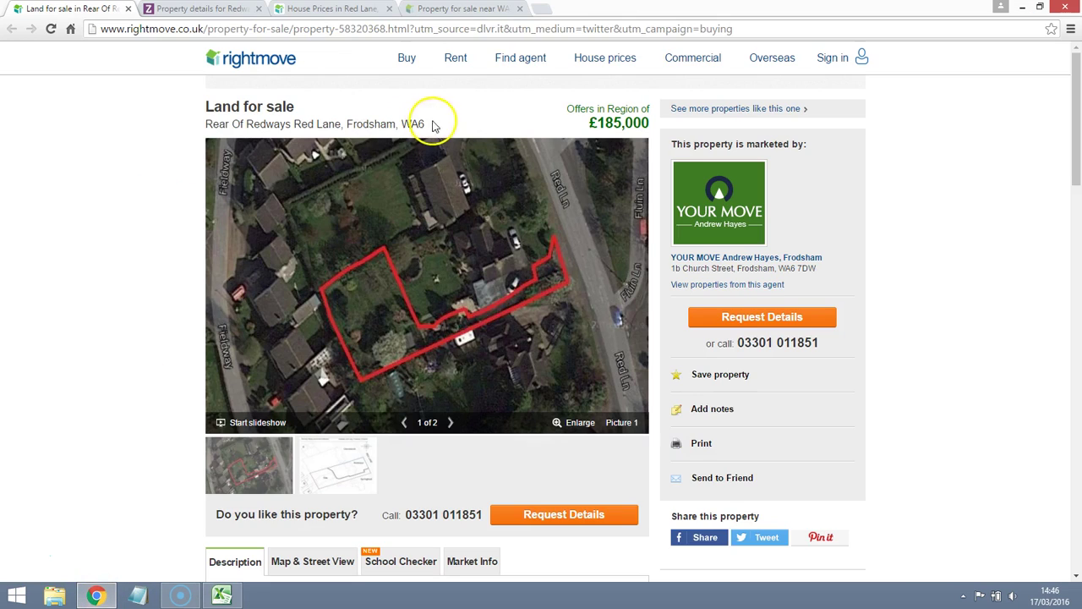
left_click(456, 9)
left_click_drag(136, 92, 49, 100)
key("ctrl+c")
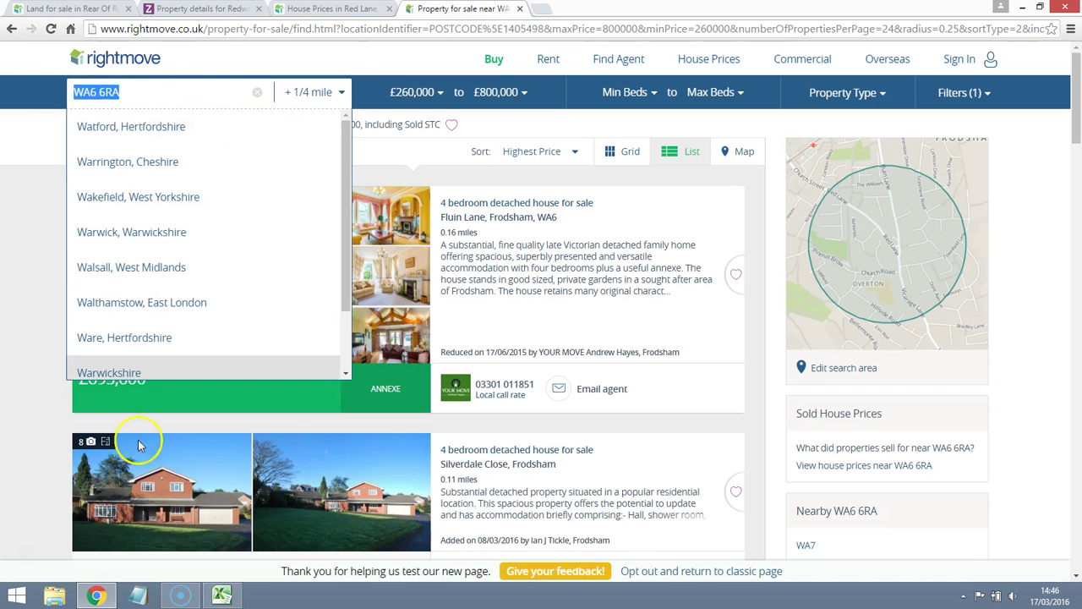
Enter WA6 6RA as the Post Code and advance to Development Outline.
left_click(221, 595)
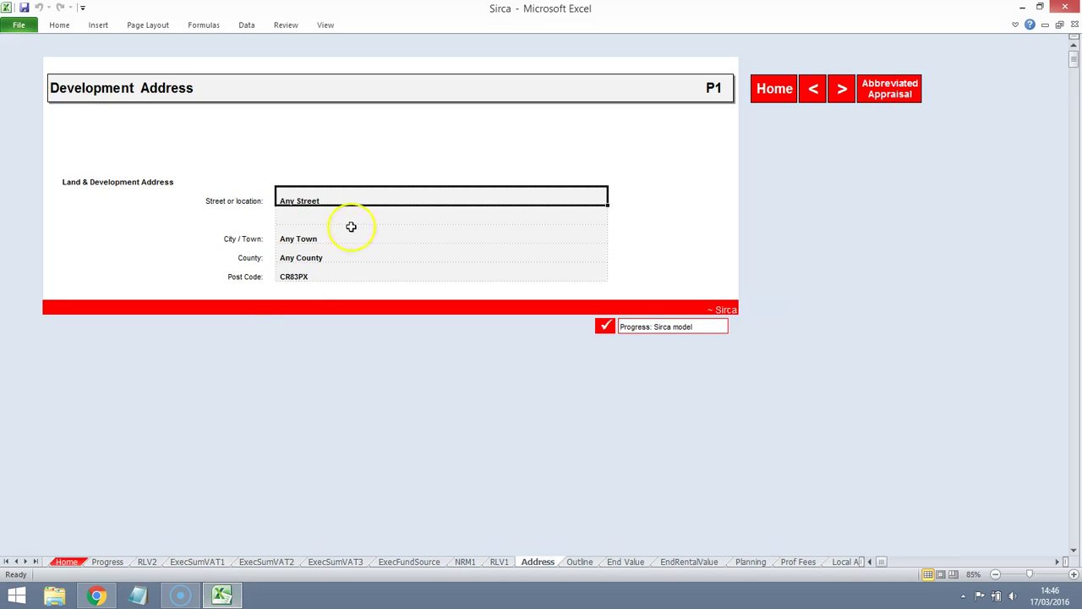
double_click(324, 276)
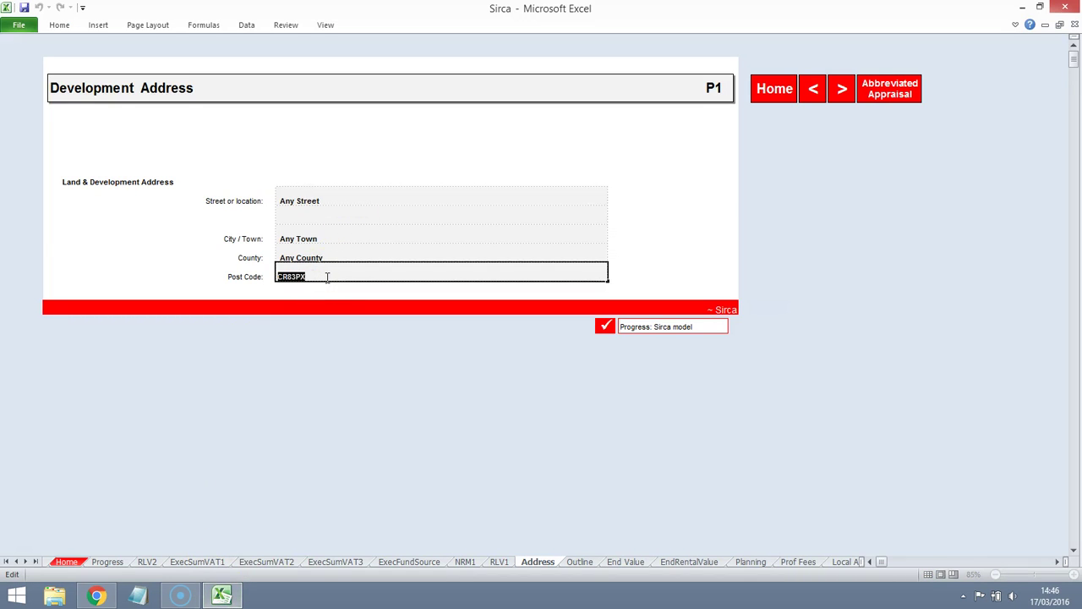
key("Return")
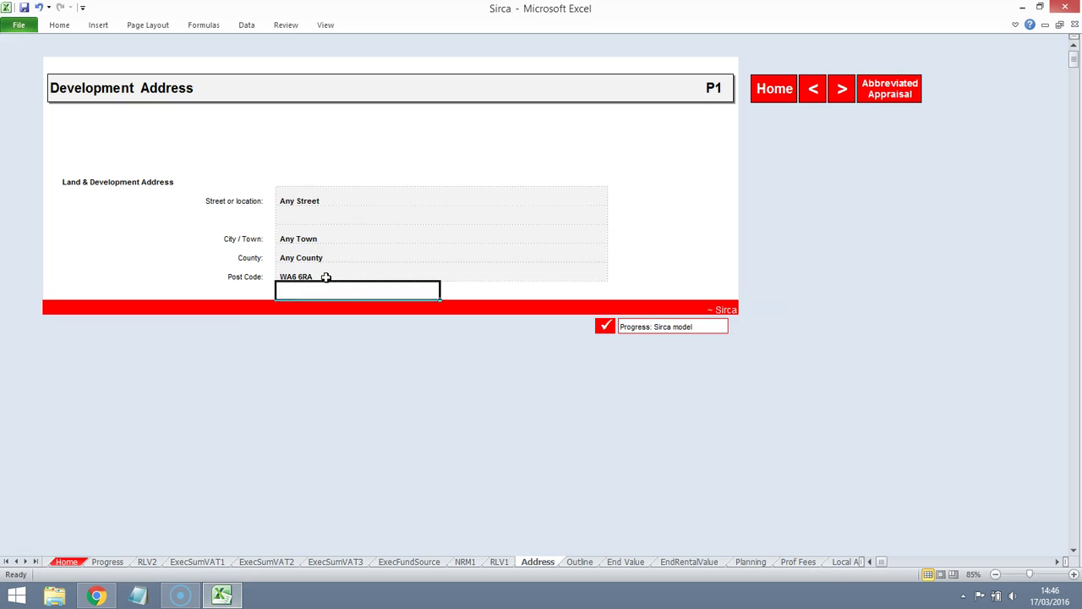
left_click(329, 267)
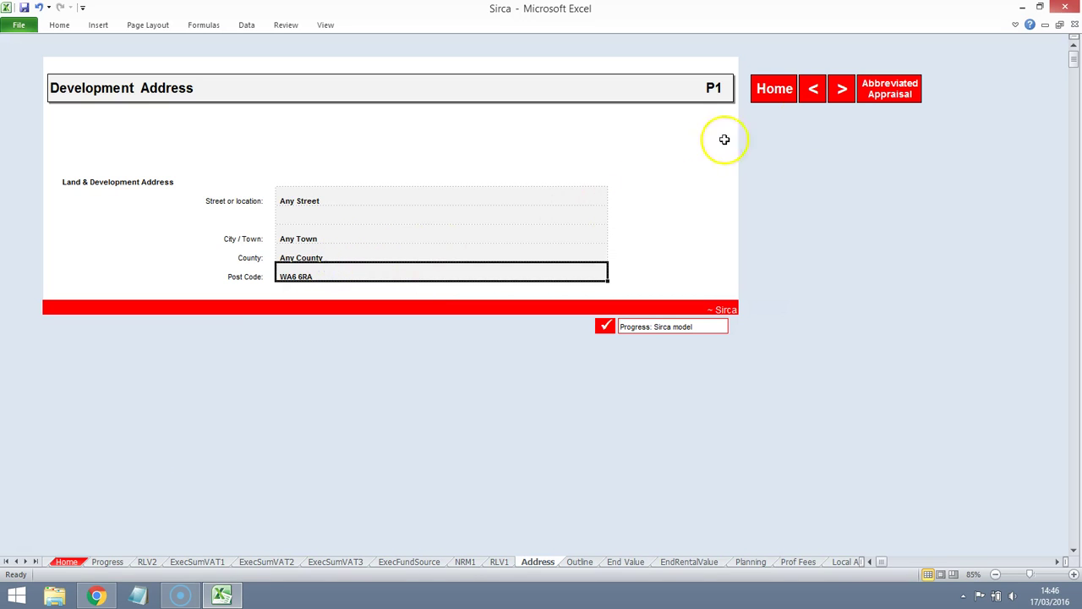
left_click(837, 87)
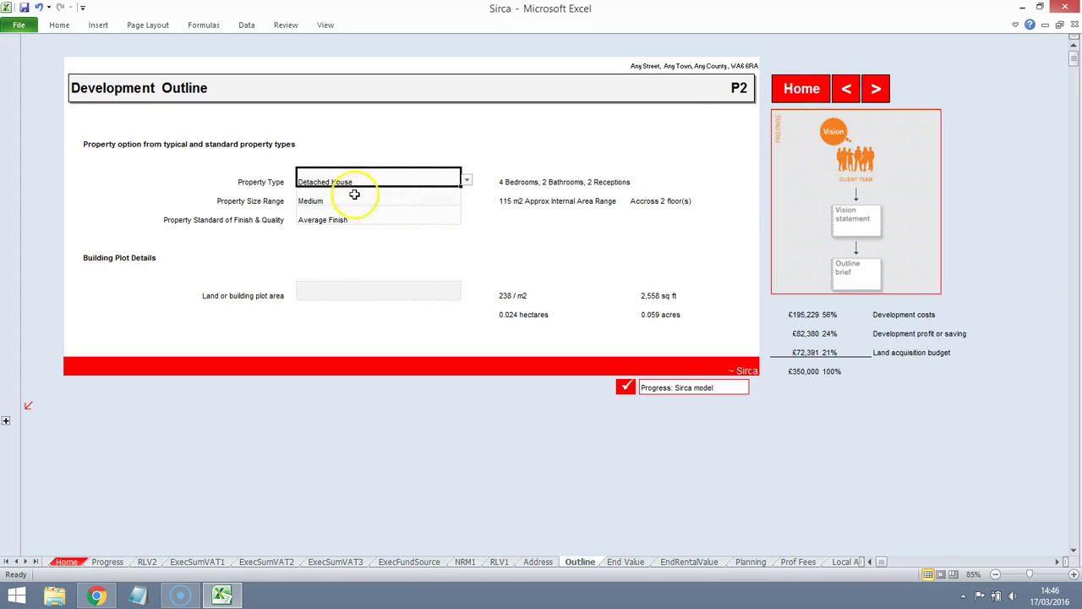
Set property type to Bungalow at Medium size, then go to Estimated Market Value.
left_click(468, 181)
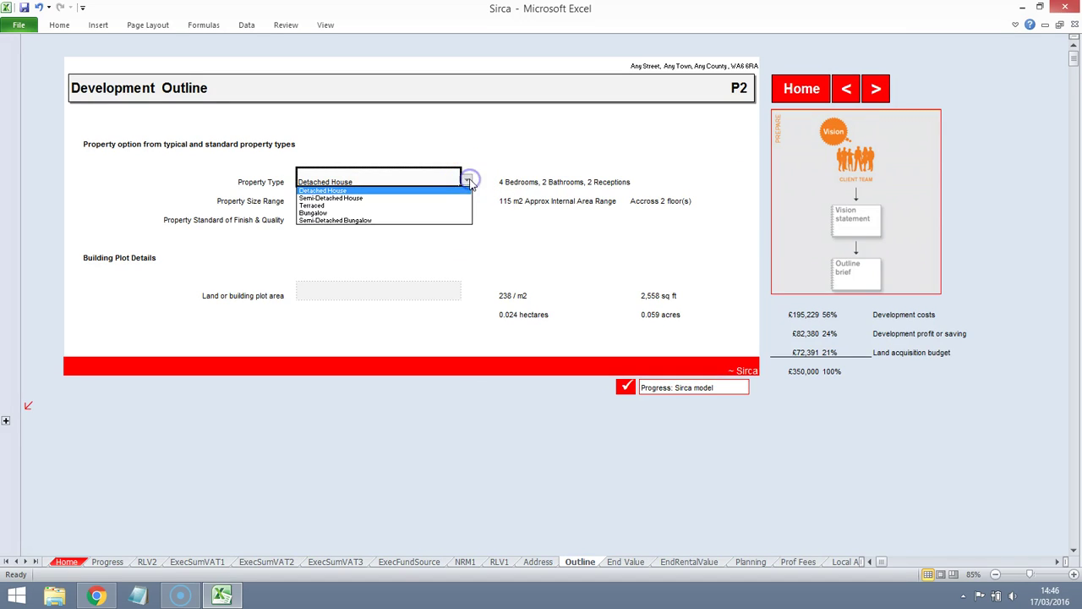
left_click(313, 213)
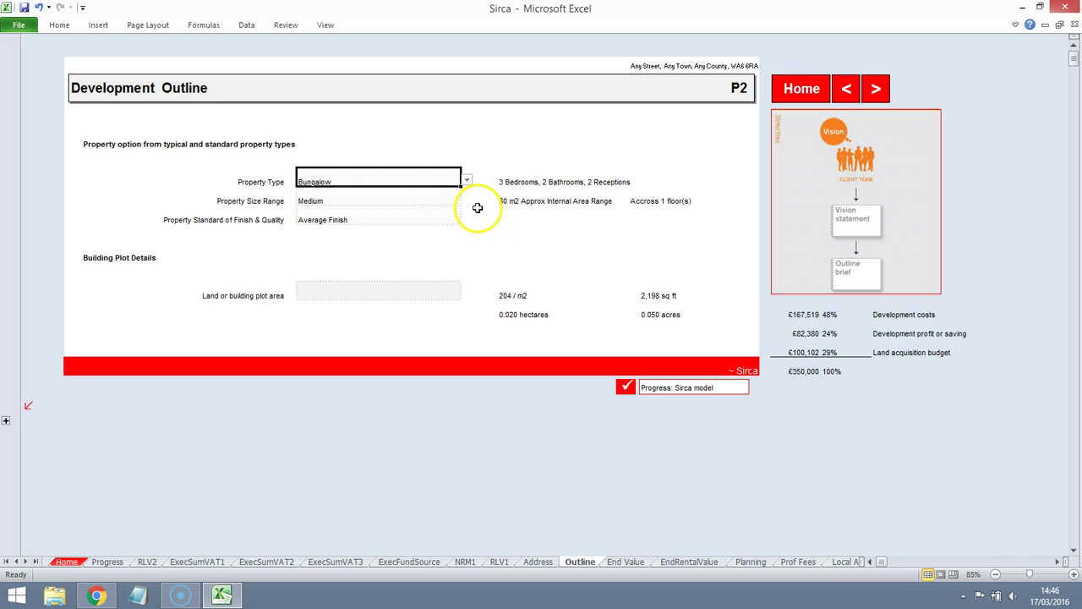
left_click(448, 201)
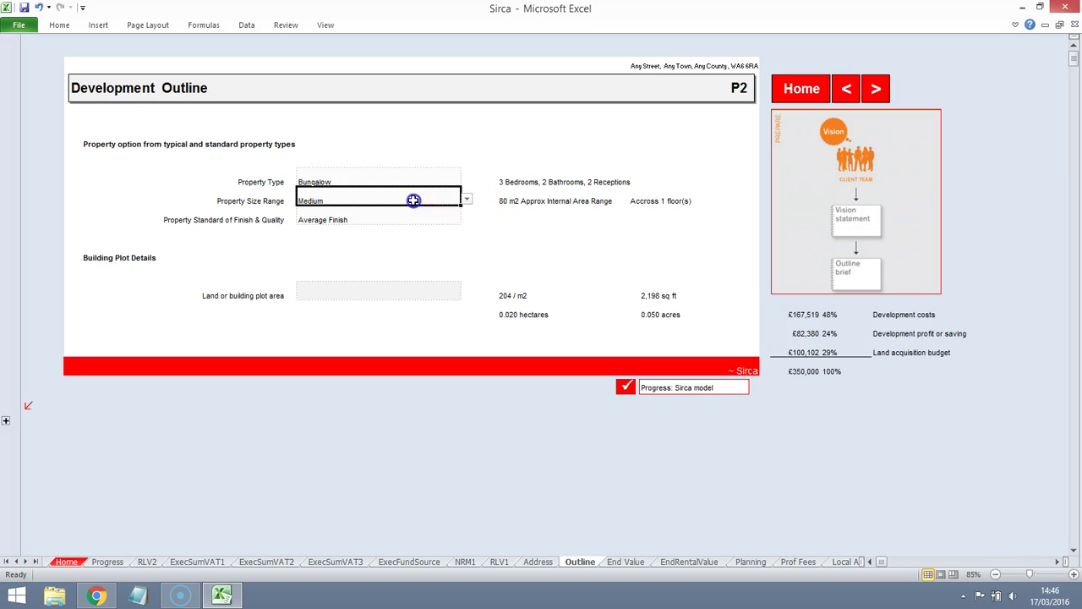
left_click(466, 201)
left_click(370, 232)
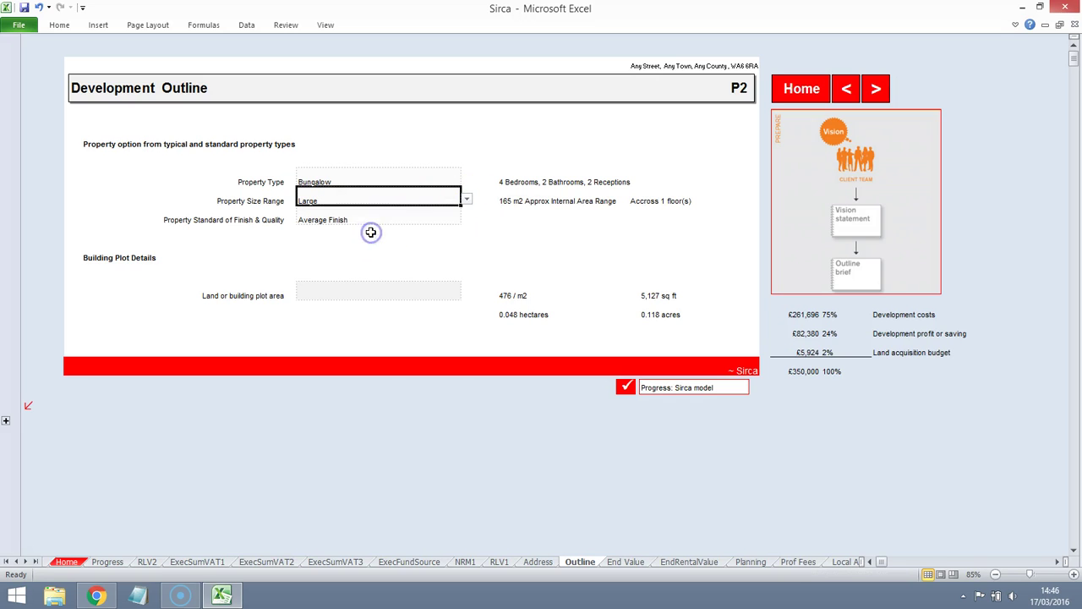
left_click(466, 201)
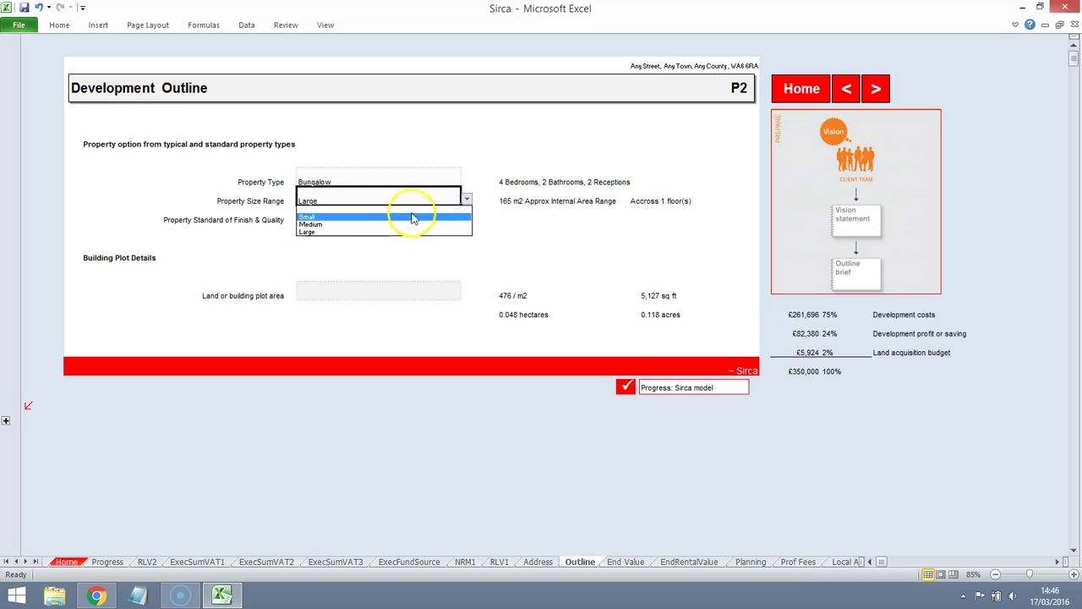
left_click(351, 222)
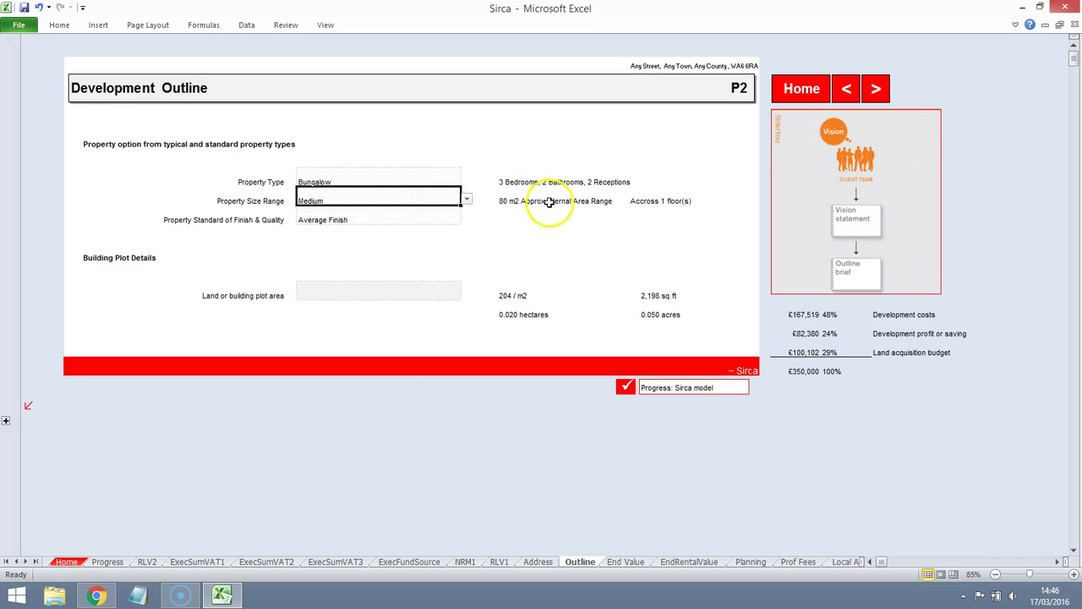
left_click(377, 221)
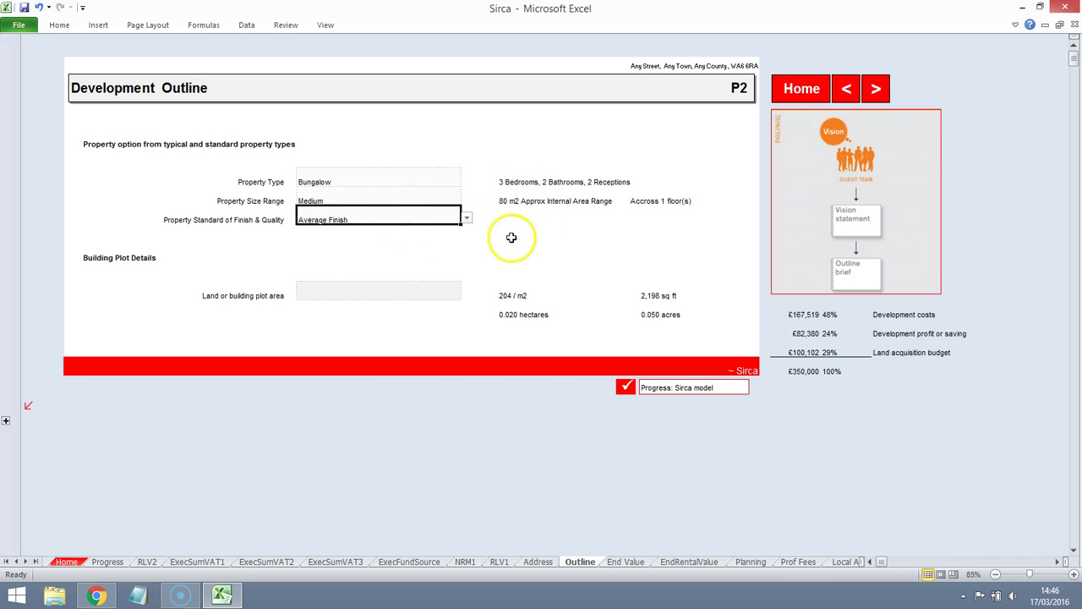
left_click(876, 88)
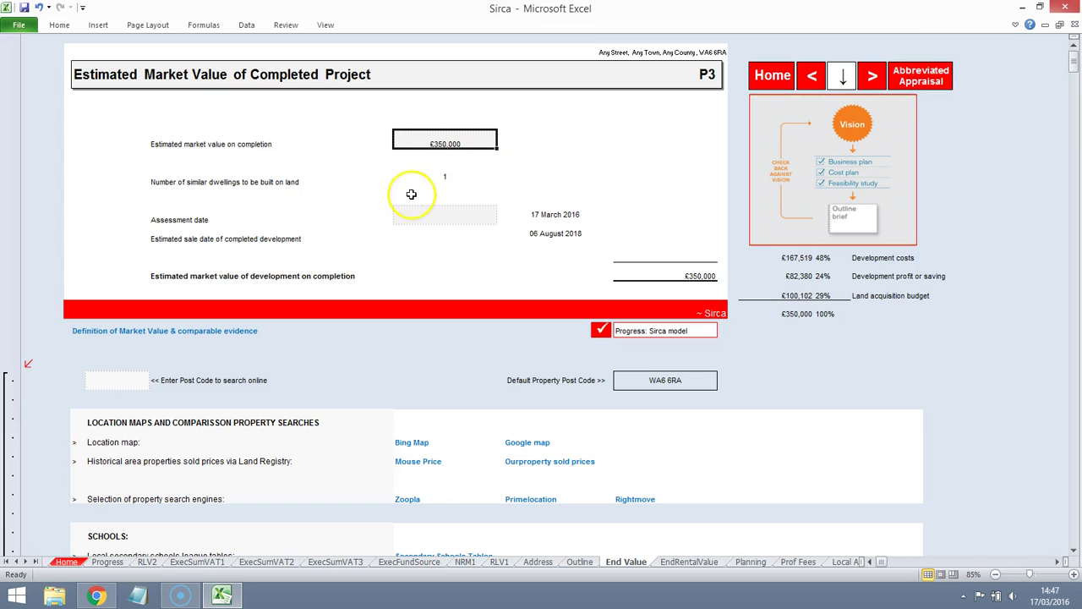
Search Rightmove for properties at WA6 6RA instead of Watford.
left_click(98, 596)
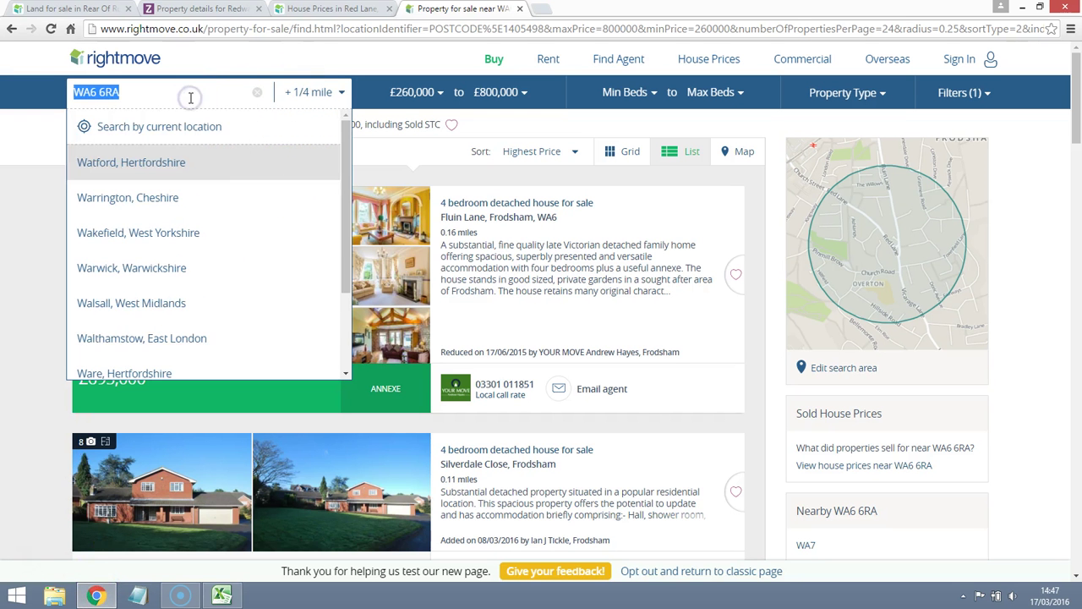
left_click(188, 160)
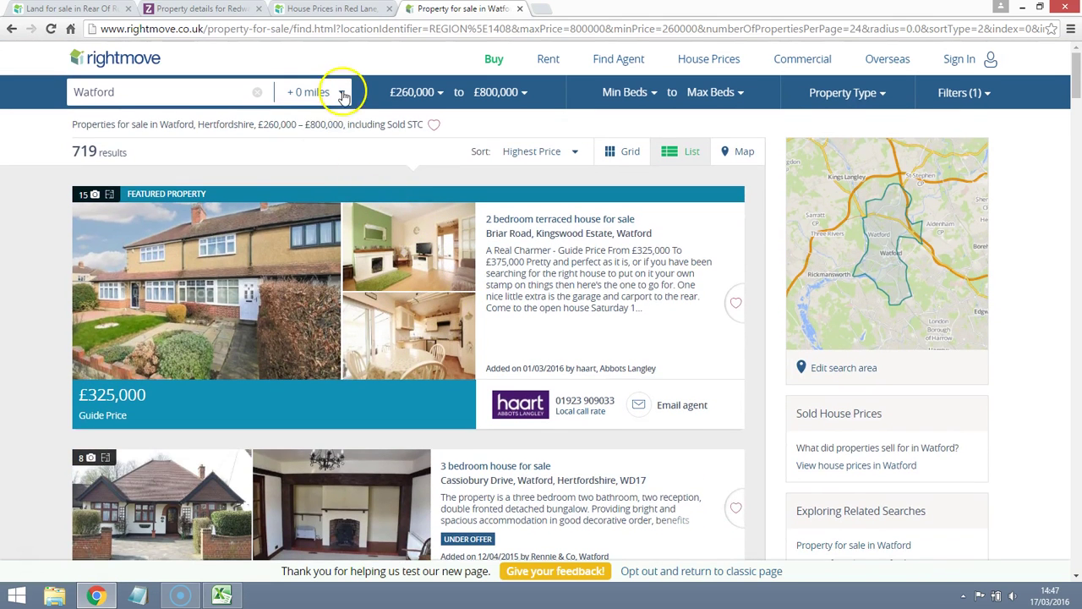
left_click(344, 95)
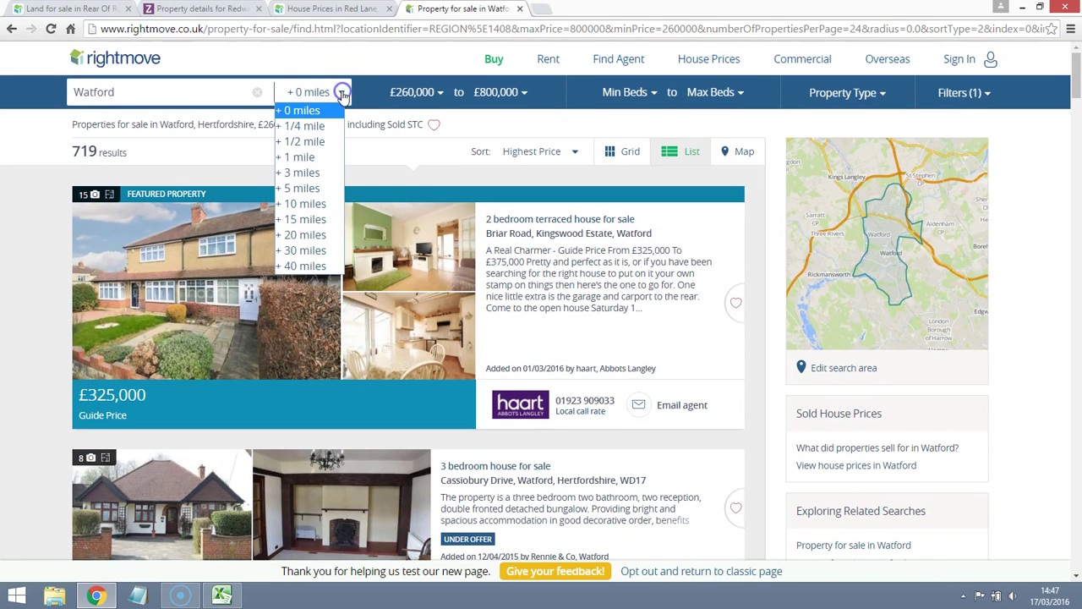
left_click_drag(140, 92, 66, 103)
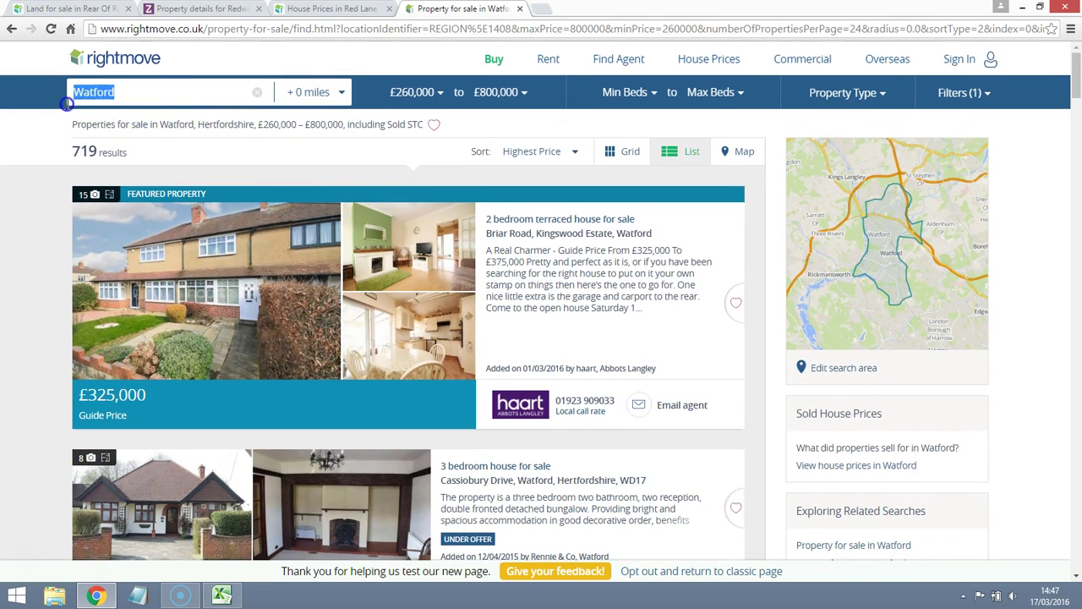
type("WA6 6RA")
key("Return")
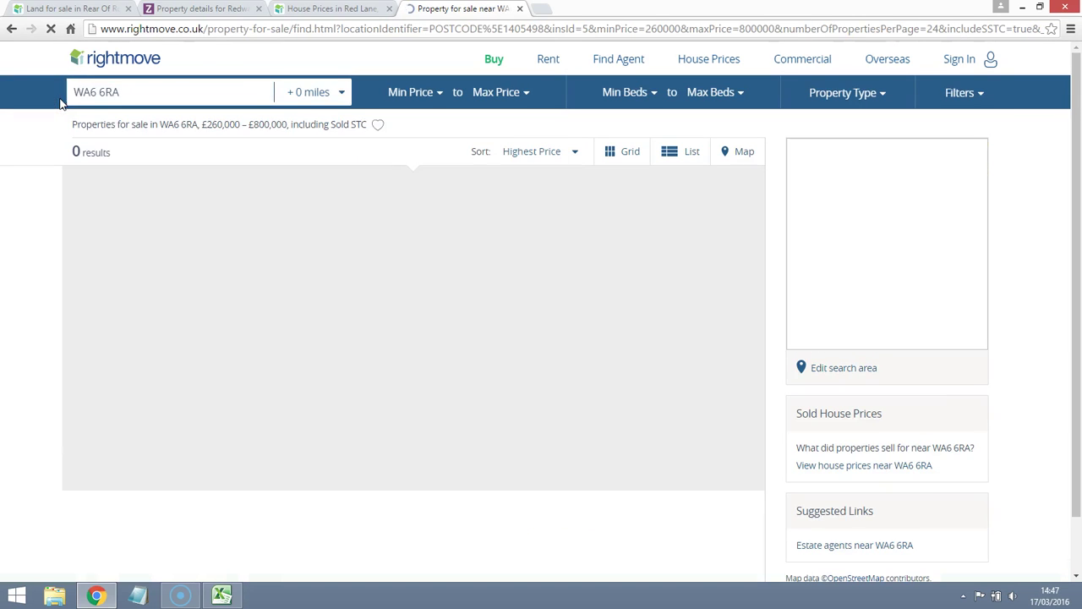
Narrow the search radius to 1/4 mile and browse the 11 results.
left_click(338, 92)
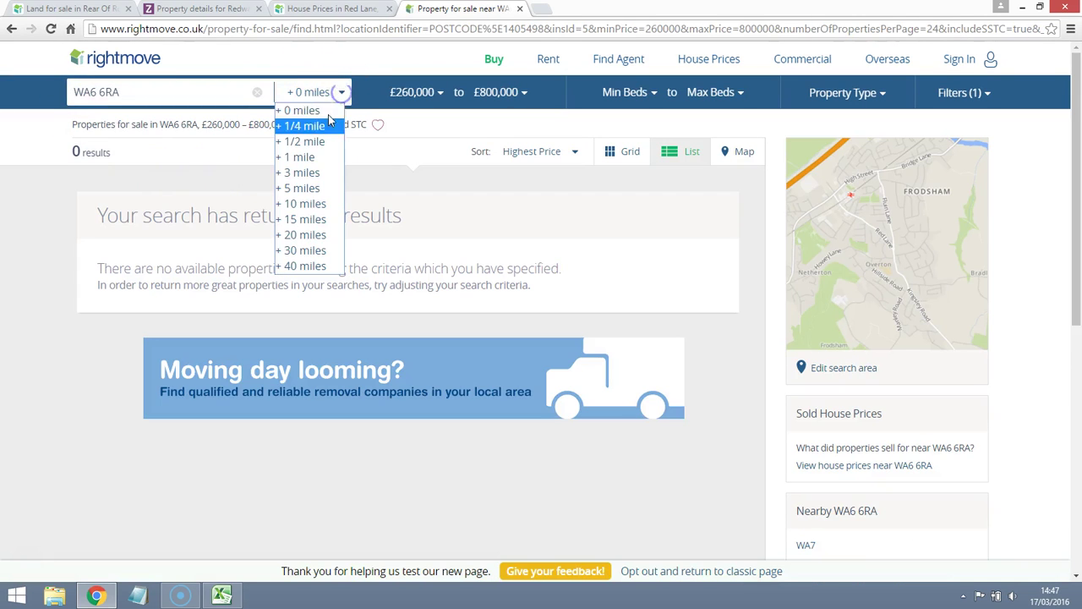
left_click(313, 127)
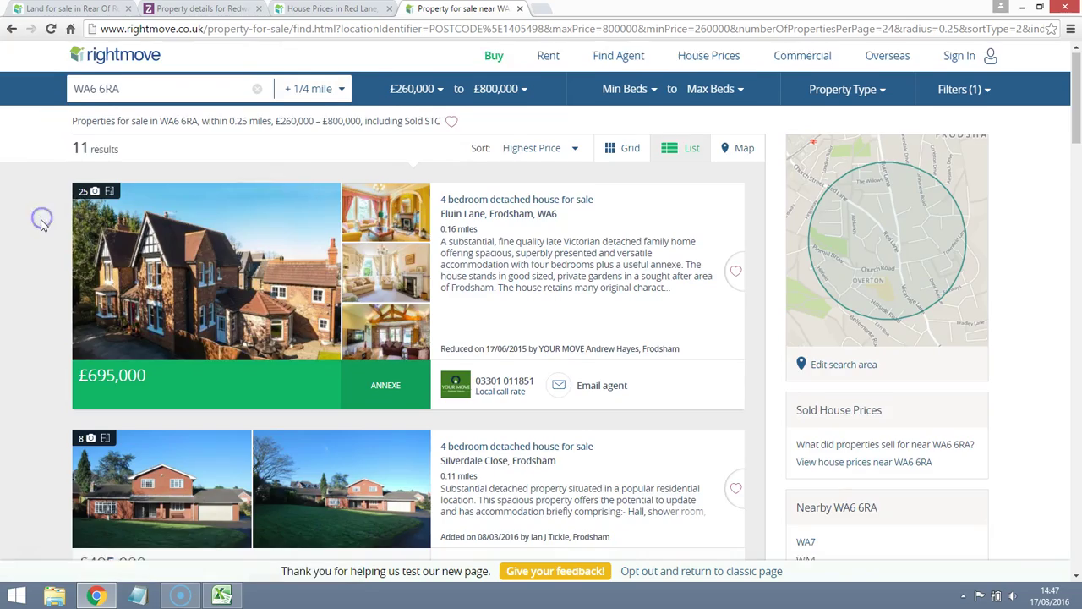
scroll(37, 227, "down", 3)
scroll(36, 227, "down", 8)
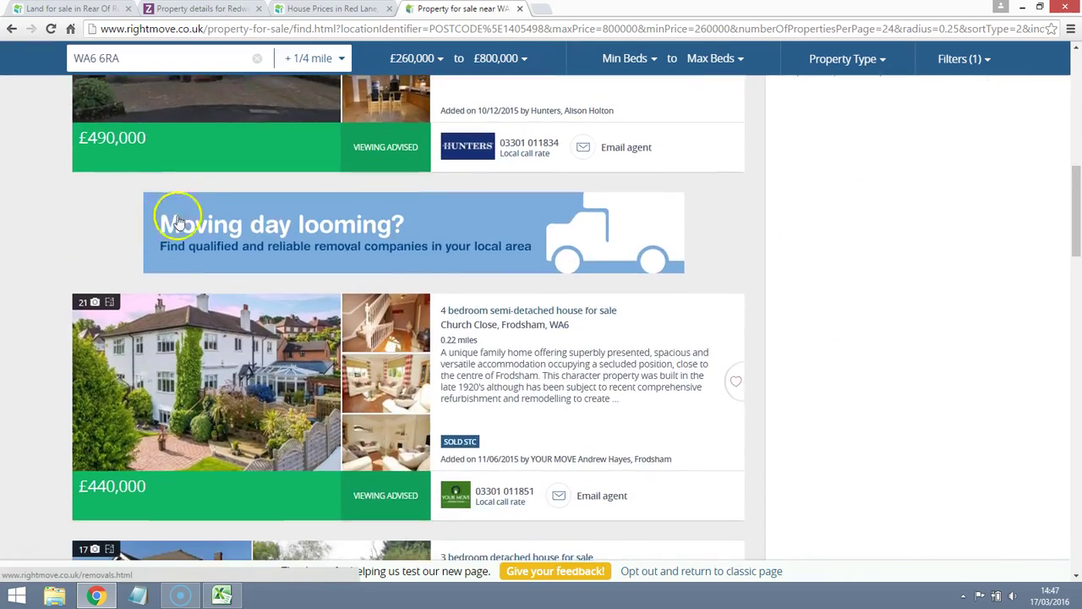
scroll(235, 219, "down", 6)
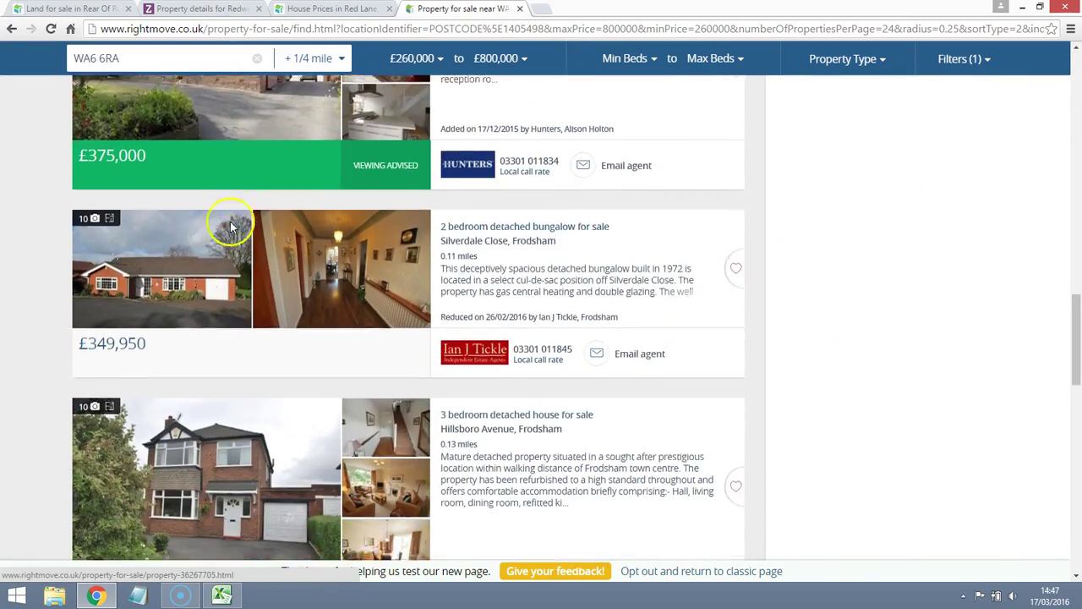
scroll(288, 205, "down", 5)
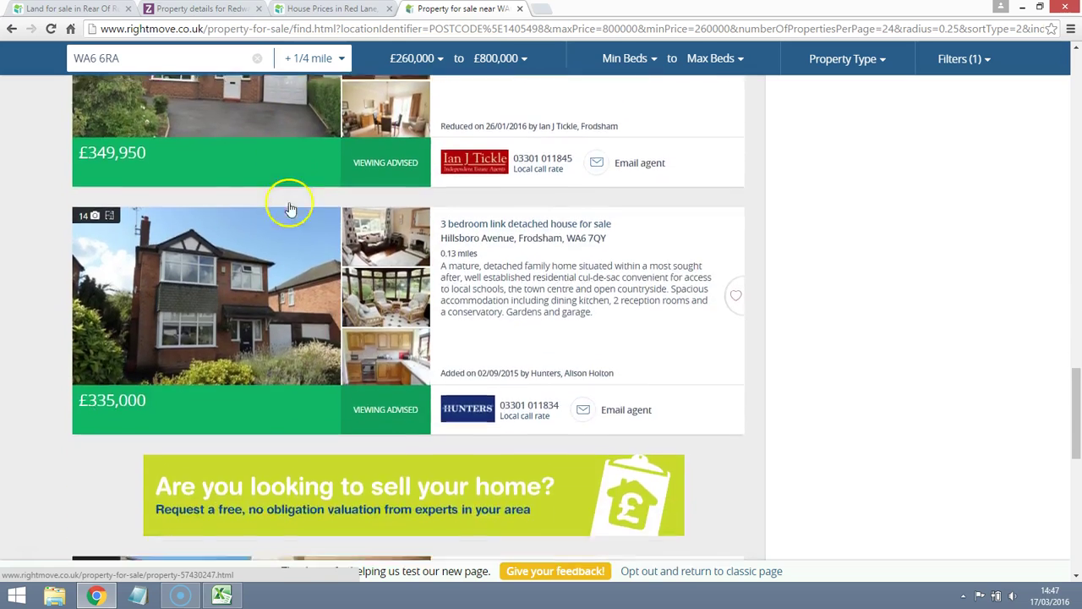
scroll(285, 201, "up", 6)
Switch from Zoopla's Redways details to the Red Lane, Frodsham sold prices tab.
left_click(221, 10)
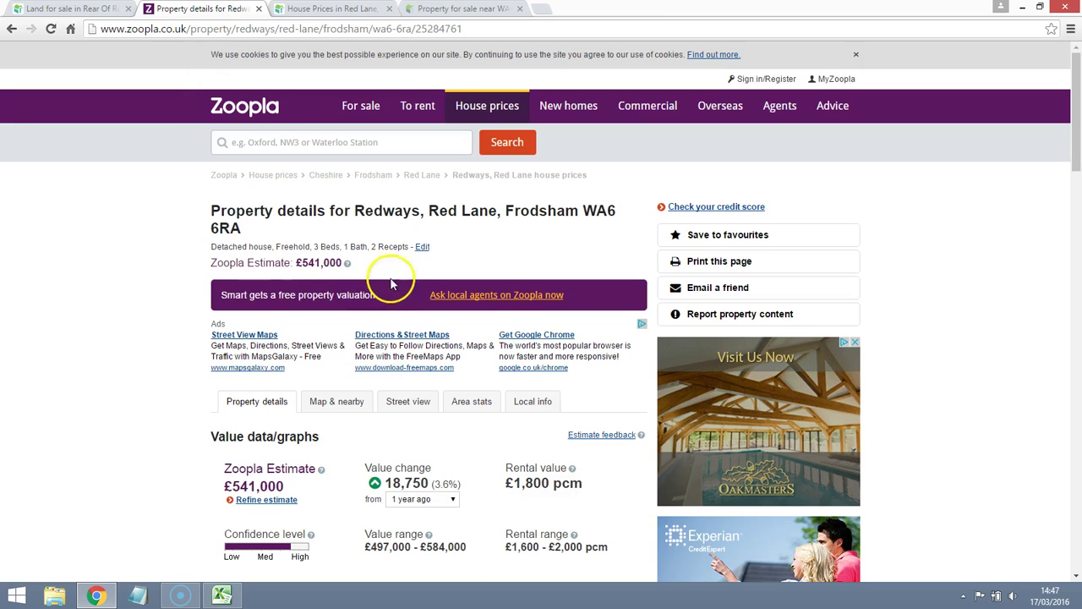
left_click(325, 9)
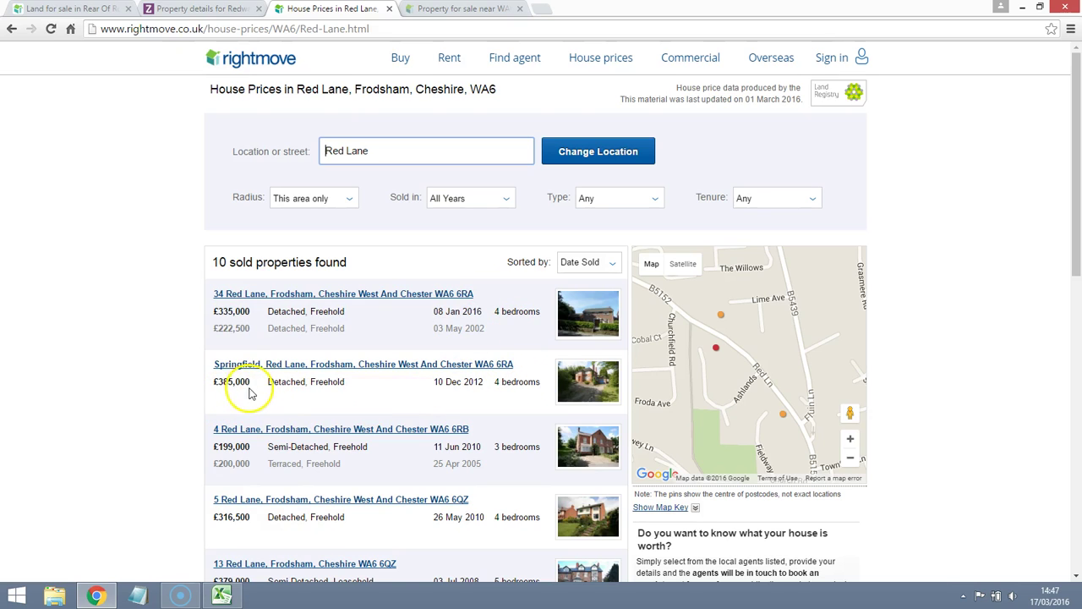
Return to the Zoopla Redways details showing the £541,000 estimate.
left_click(200, 11)
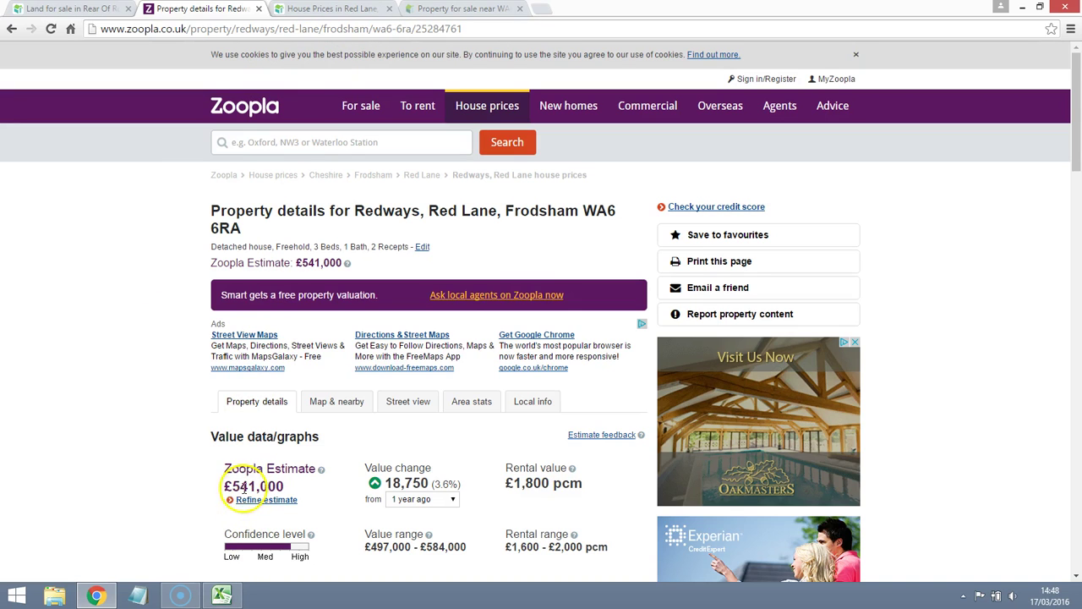
Change the estimated market value on completion to £450,000.
left_click(236, 596)
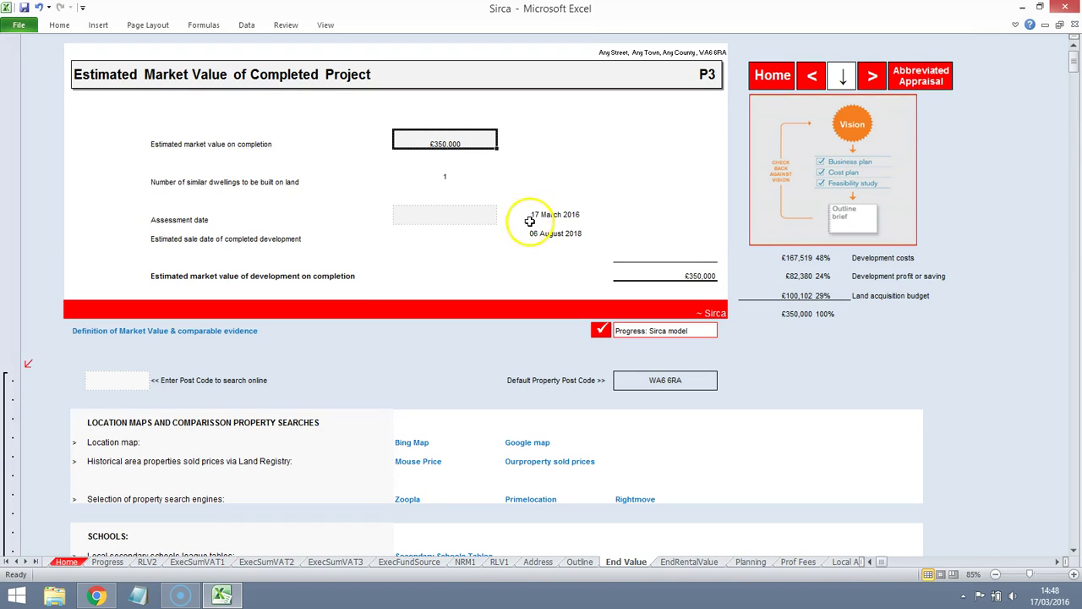
left_click(446, 141)
double_click(443, 141)
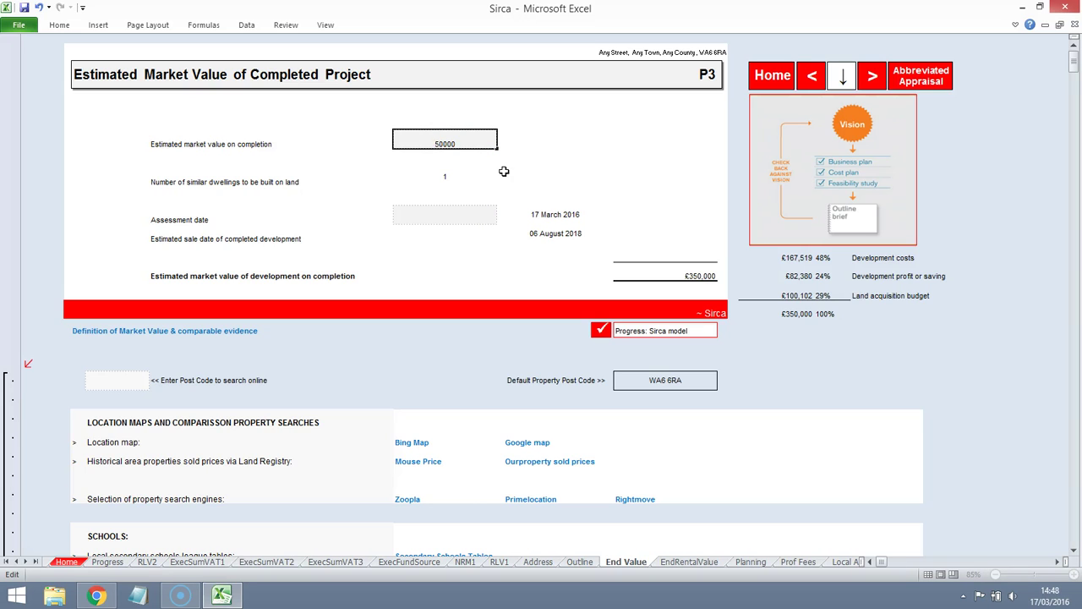
key("Return")
key("Up")
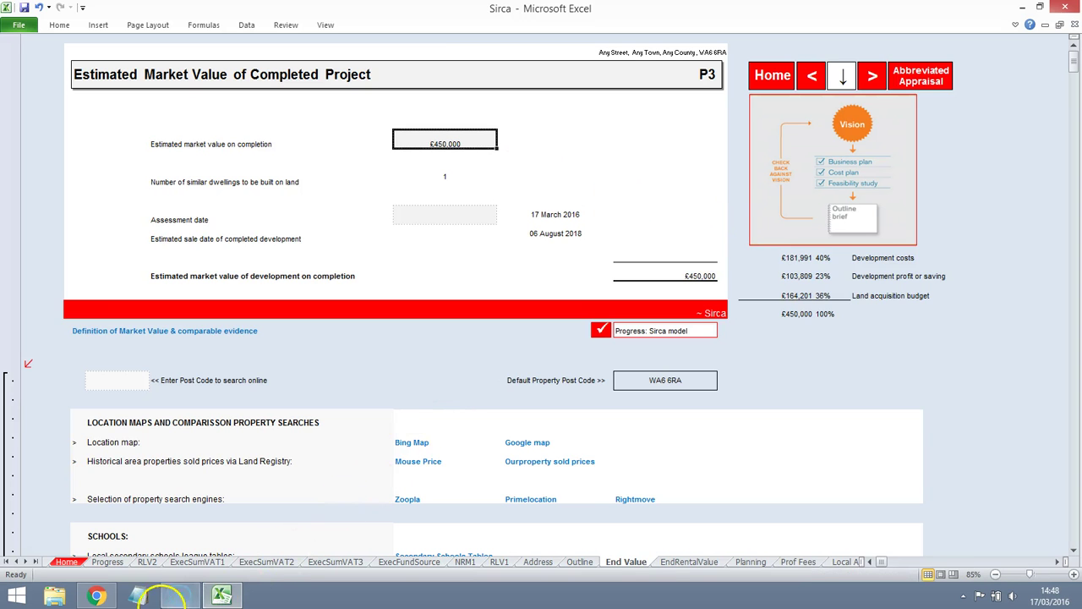
Check the Rightmove land listing, then advance the workbook to Development Timing.
left_click(97, 596)
left_click(65, 9)
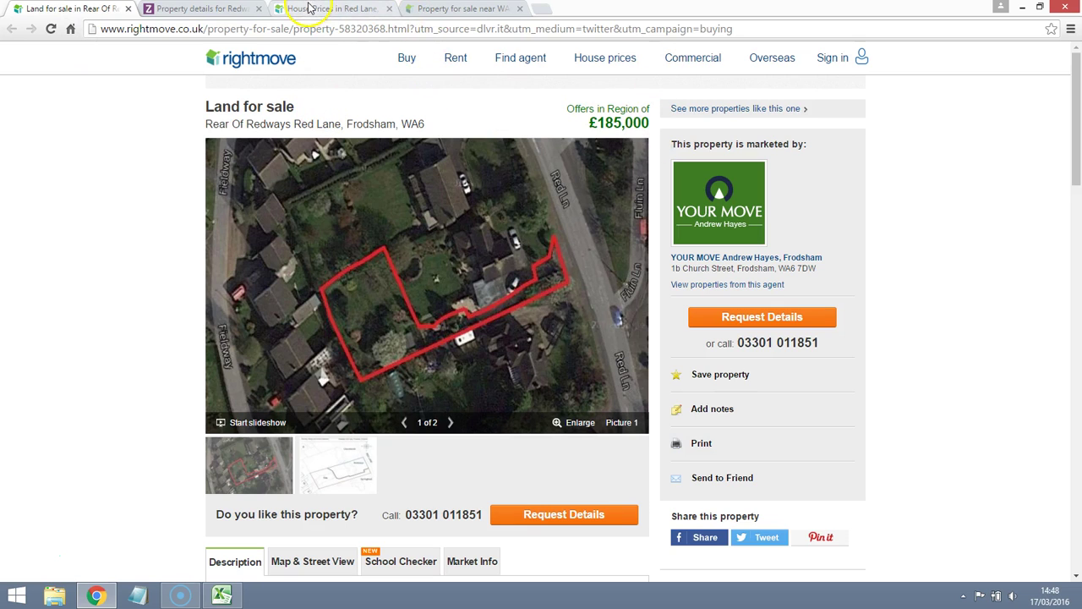
left_click(222, 596)
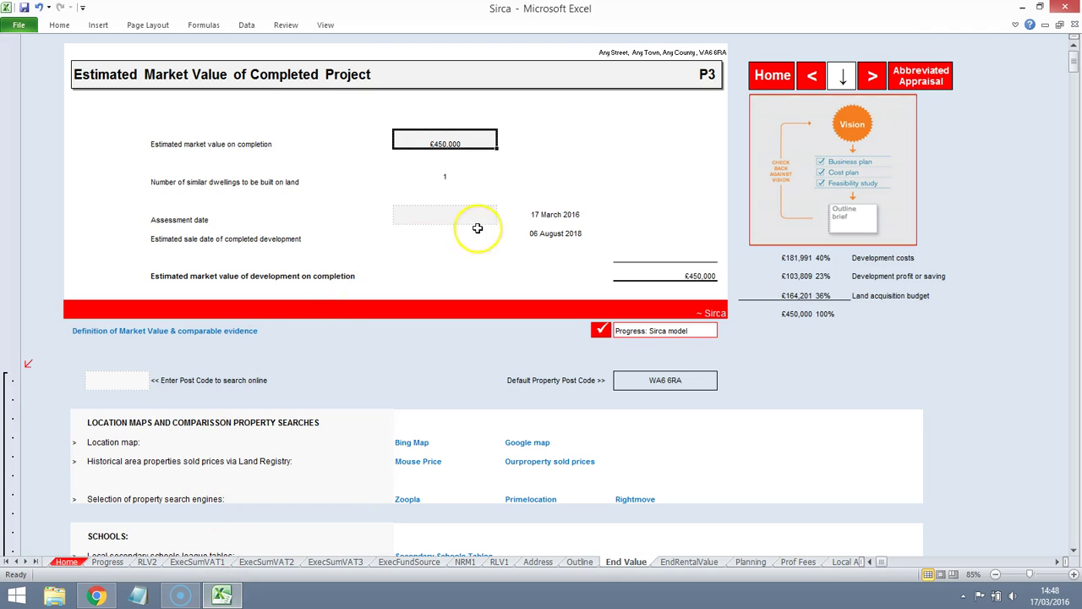
left_click(874, 77)
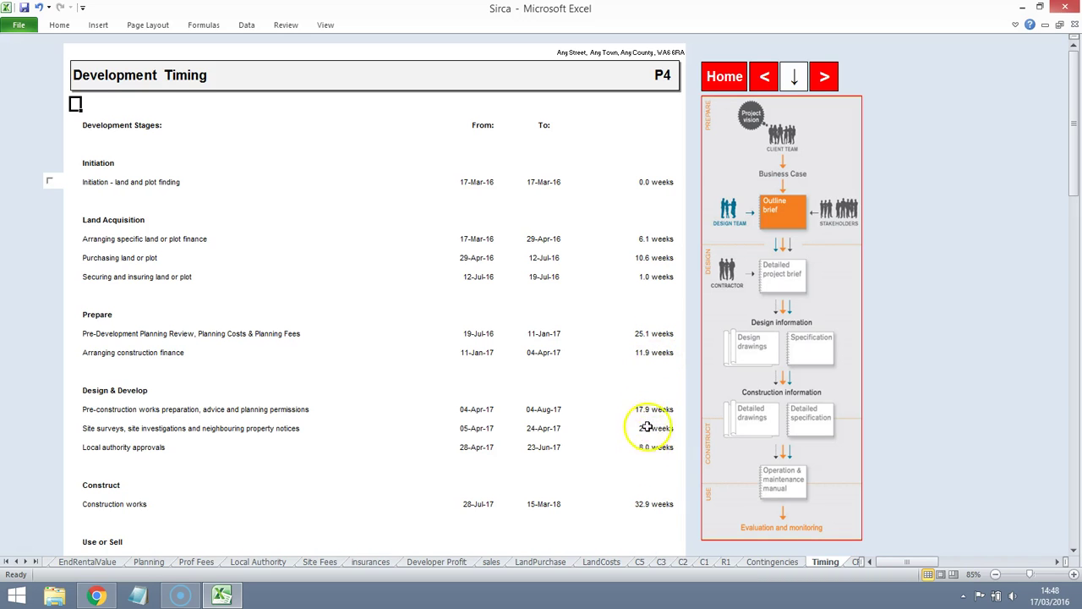
scroll(640, 427, "down", 1)
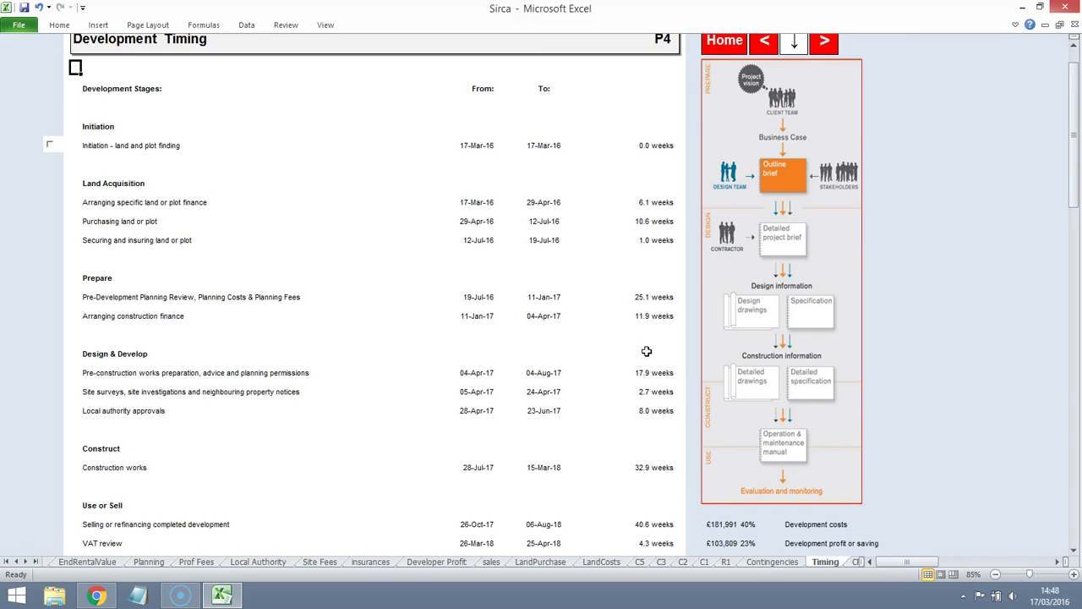
scroll(647, 352, "down", 2)
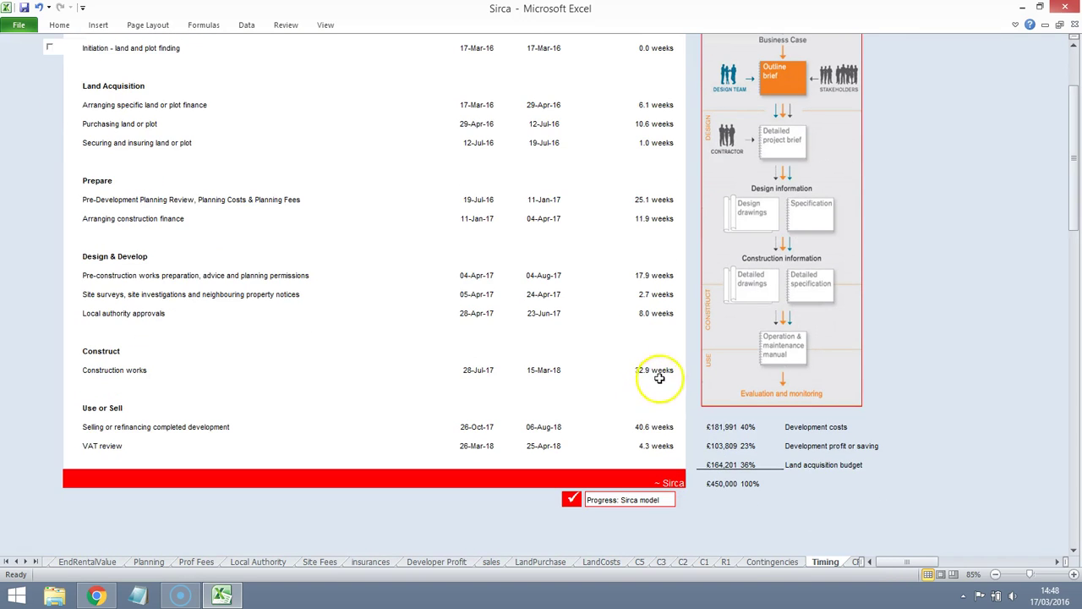
scroll(652, 373, "up", 3)
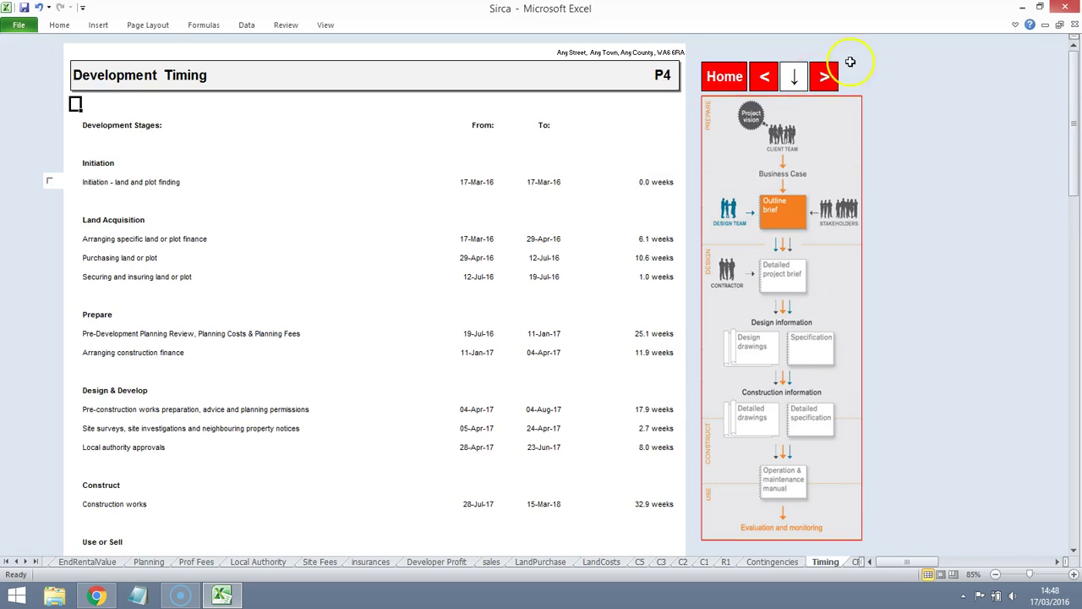
Choose 'No planning permission required' on Planning Costs and advance to Construction Professional Fees.
left_click(827, 77)
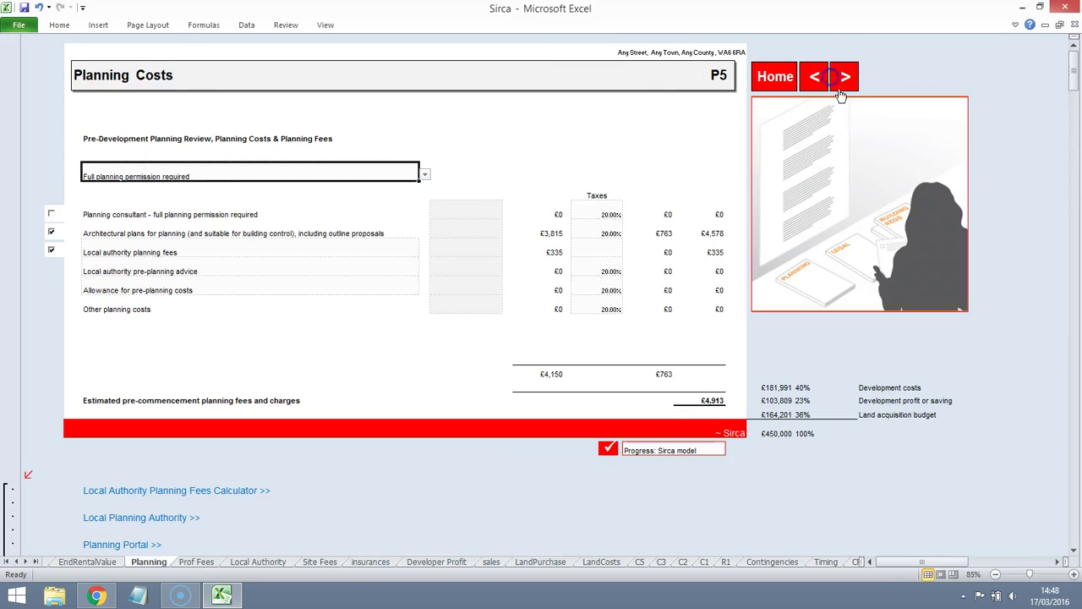
left_click(426, 174)
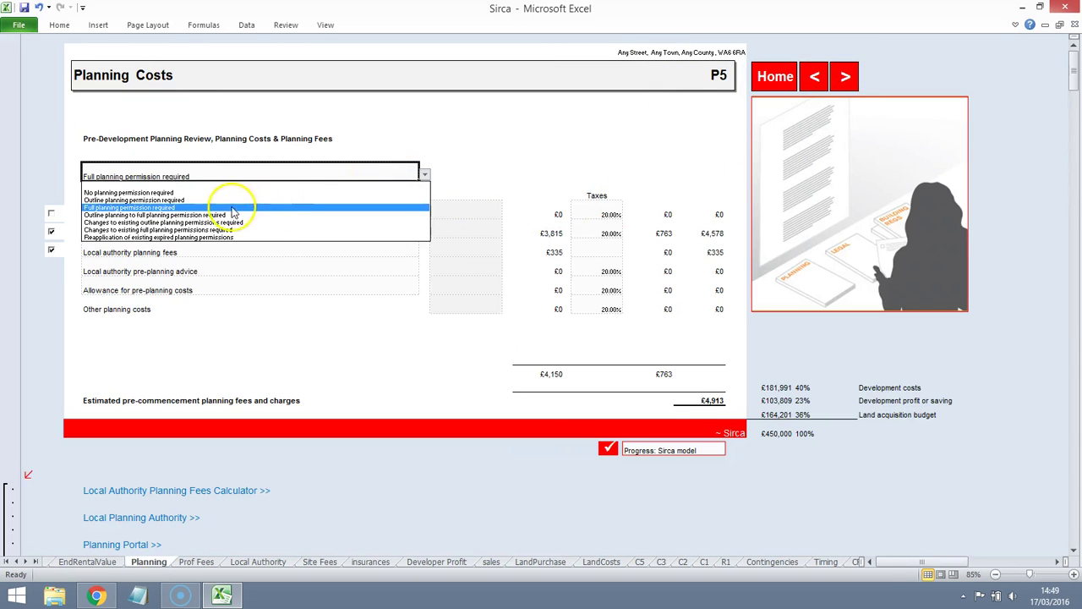
left_click(167, 208)
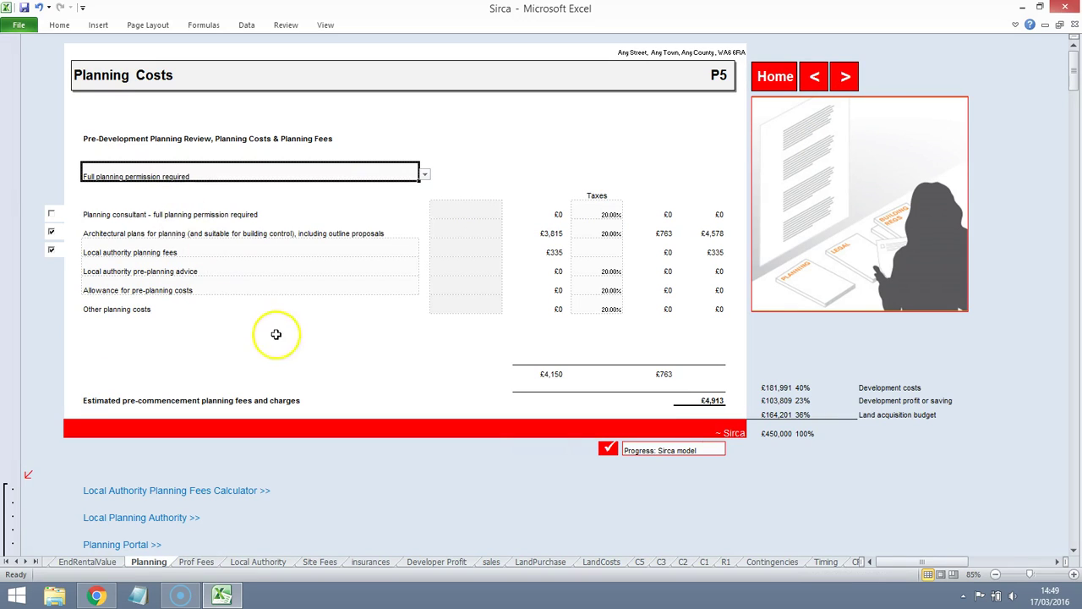
left_click(427, 176)
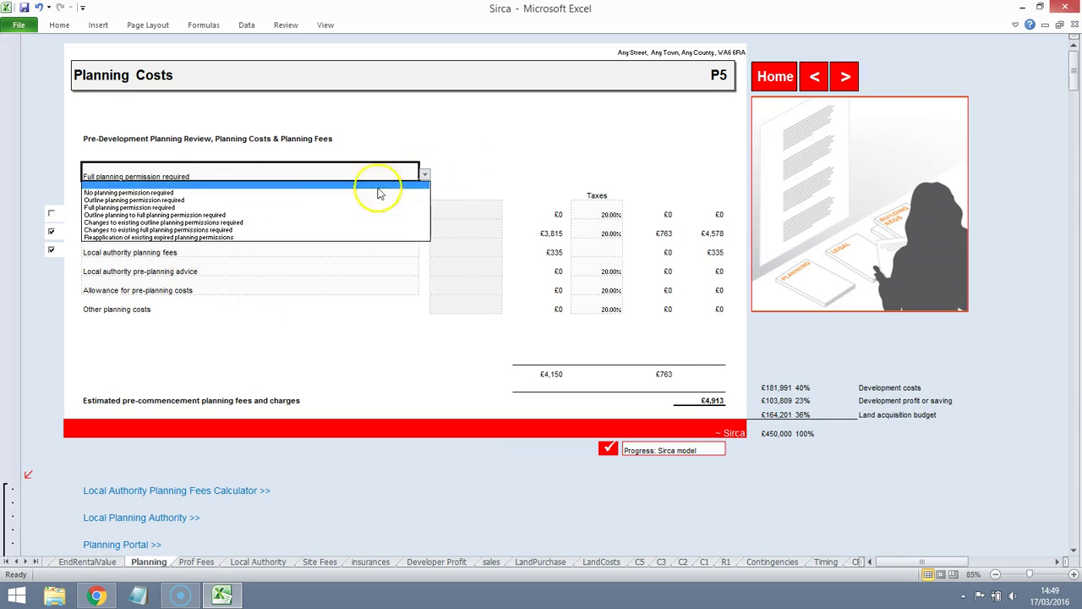
left_click(178, 194)
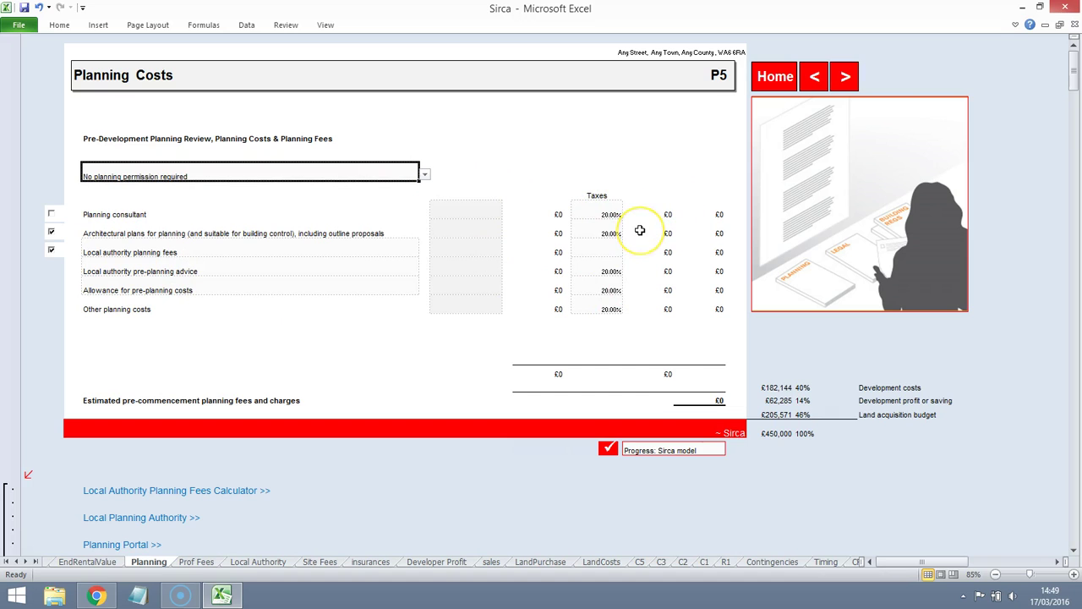
left_click(845, 76)
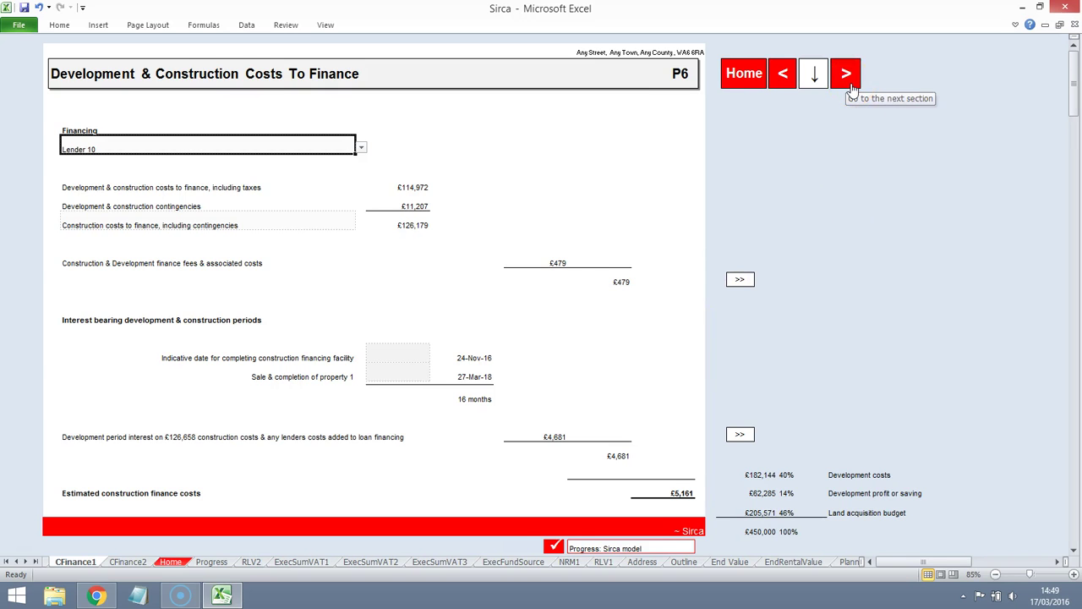
left_click(846, 74)
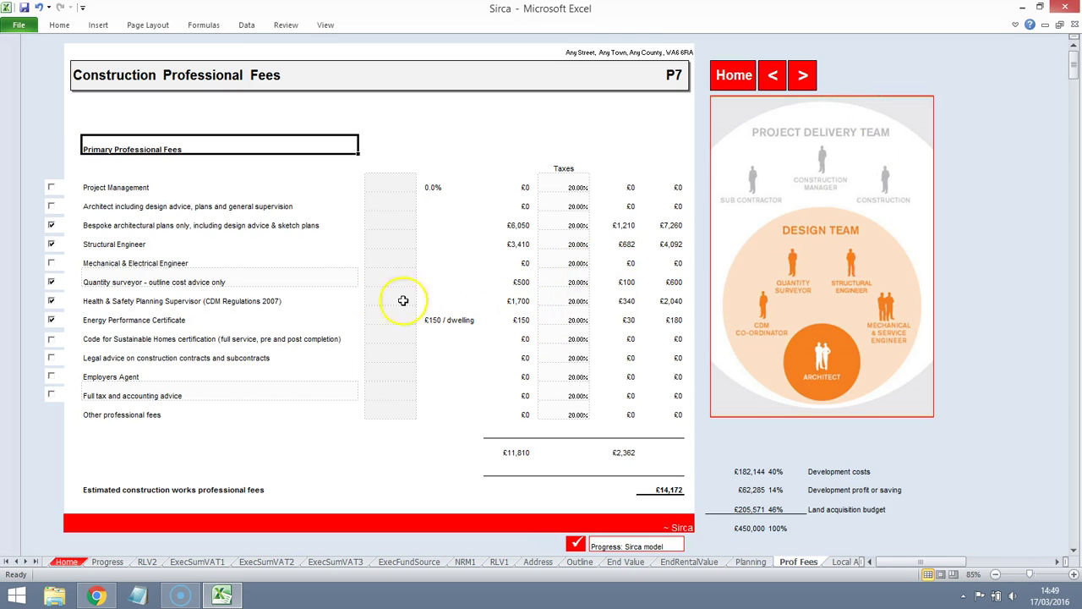
Set the structural engineer fee to £1,000 and quantity surveyor fee to £500.
left_click(387, 221)
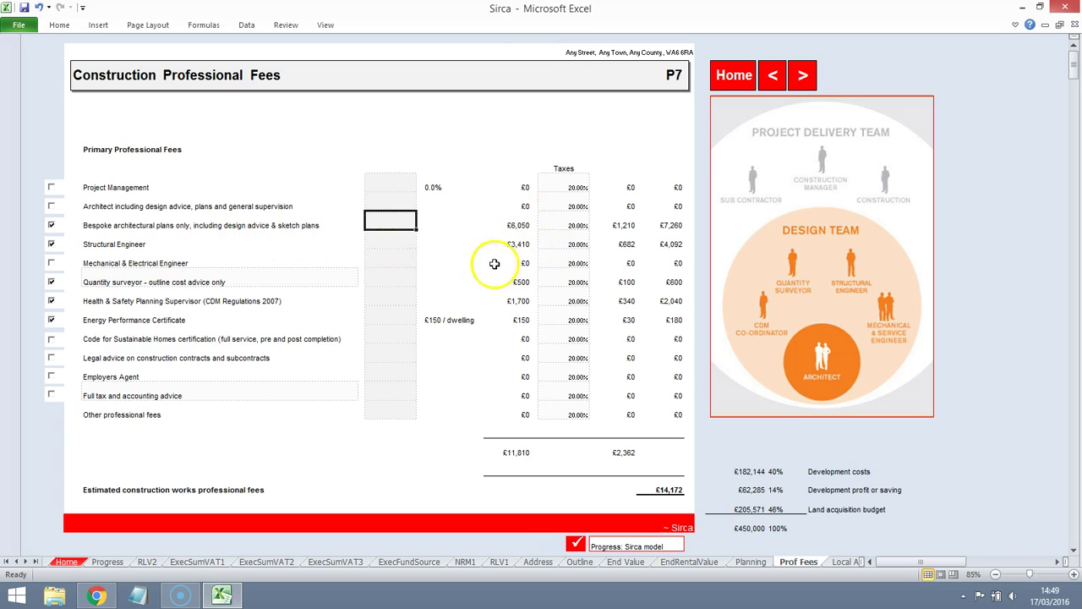
left_click(399, 241)
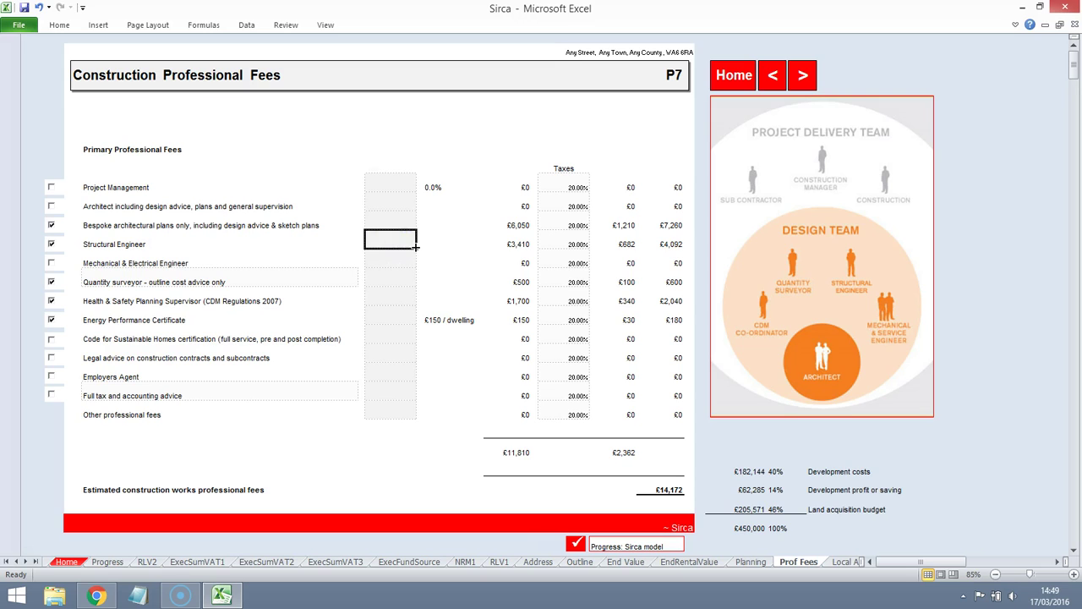
type("1000")
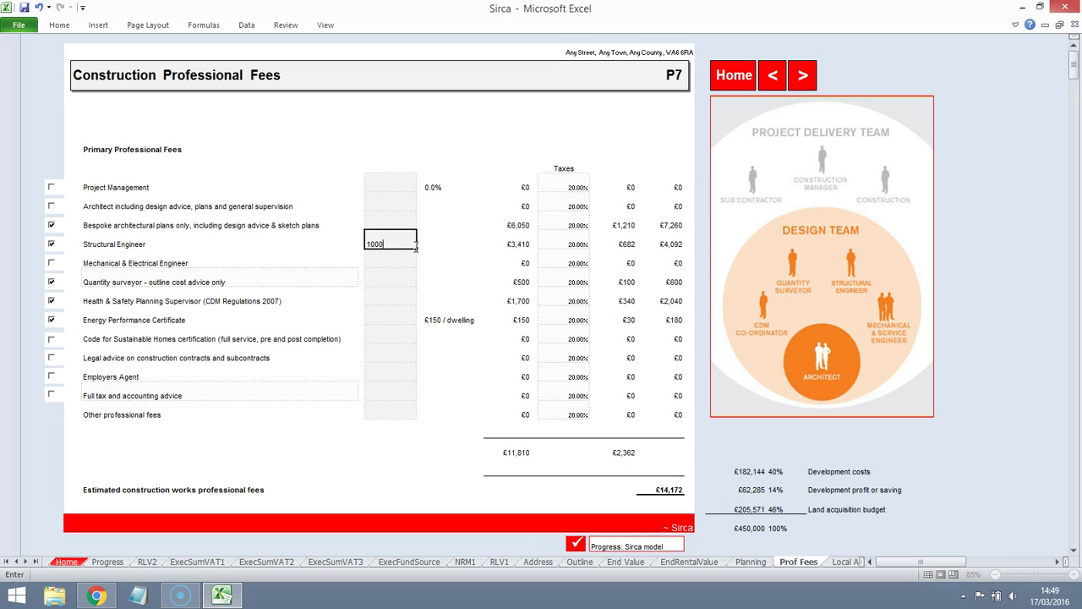
key("Return")
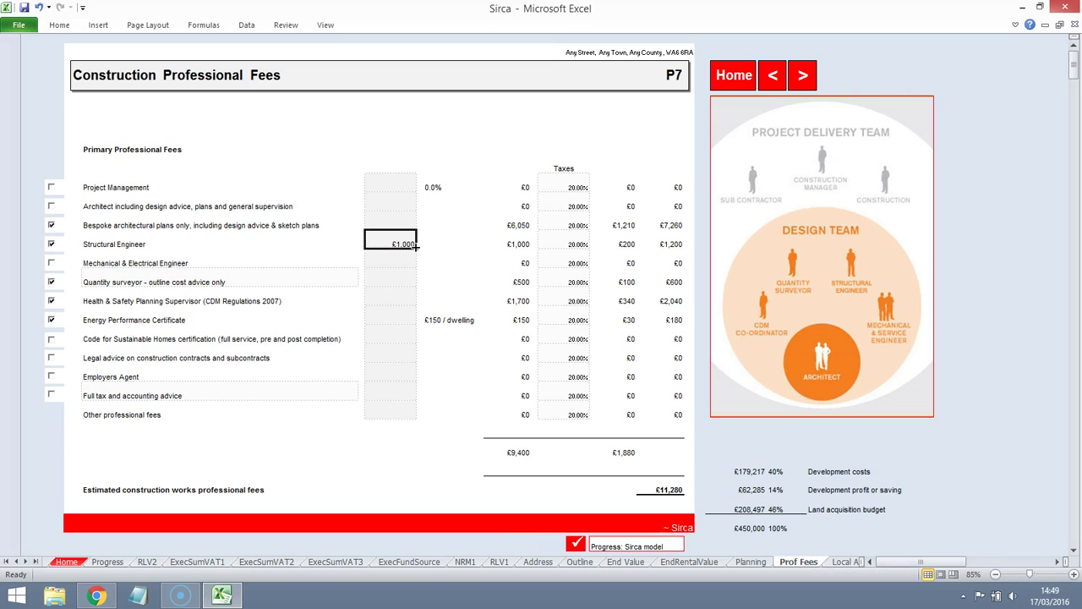
left_click(395, 279)
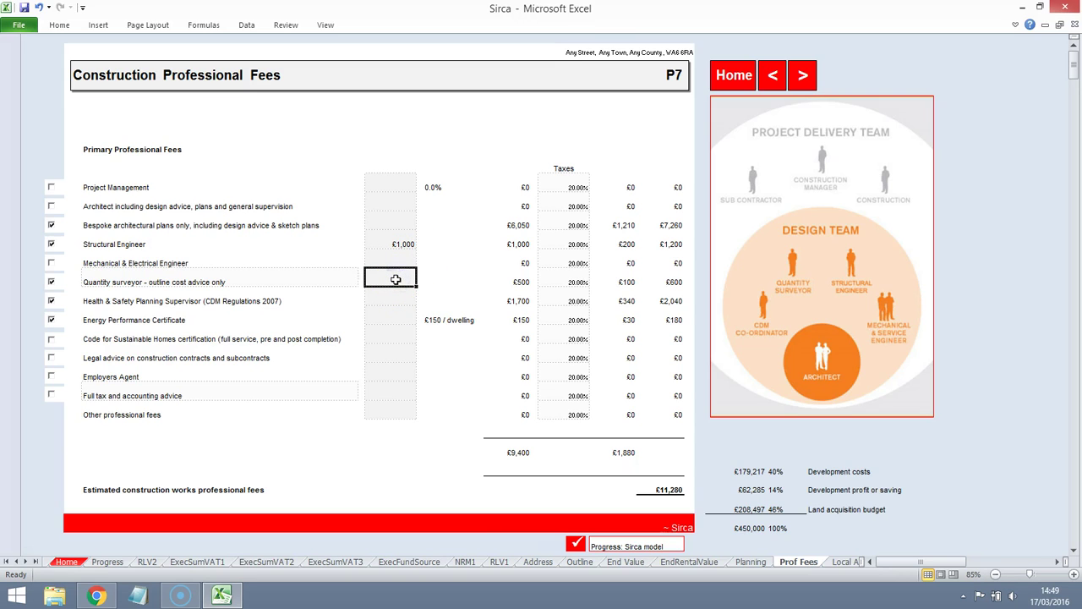
type("500")
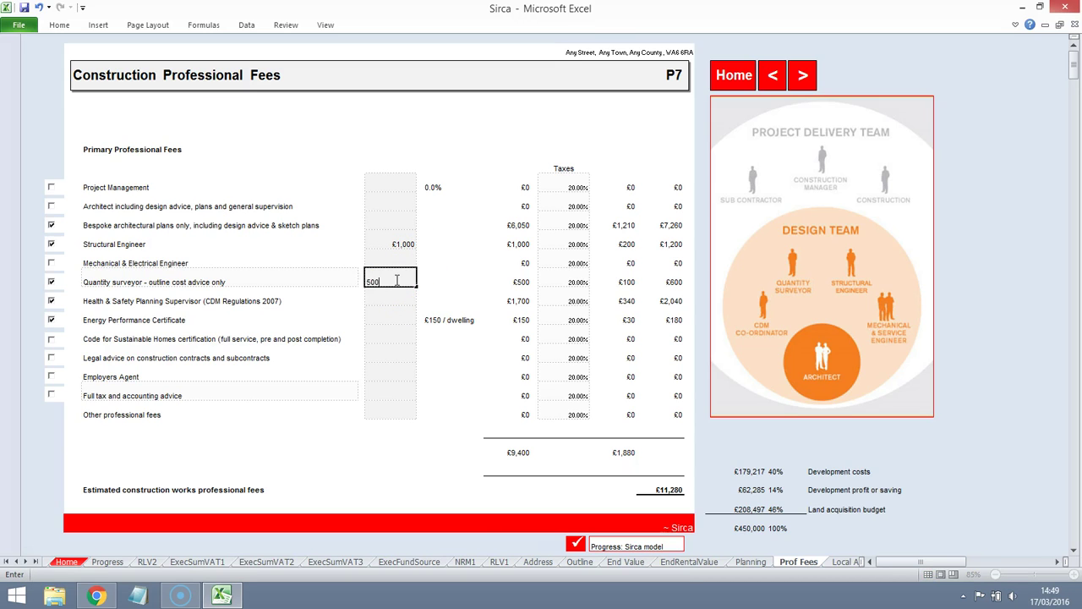
key("Return")
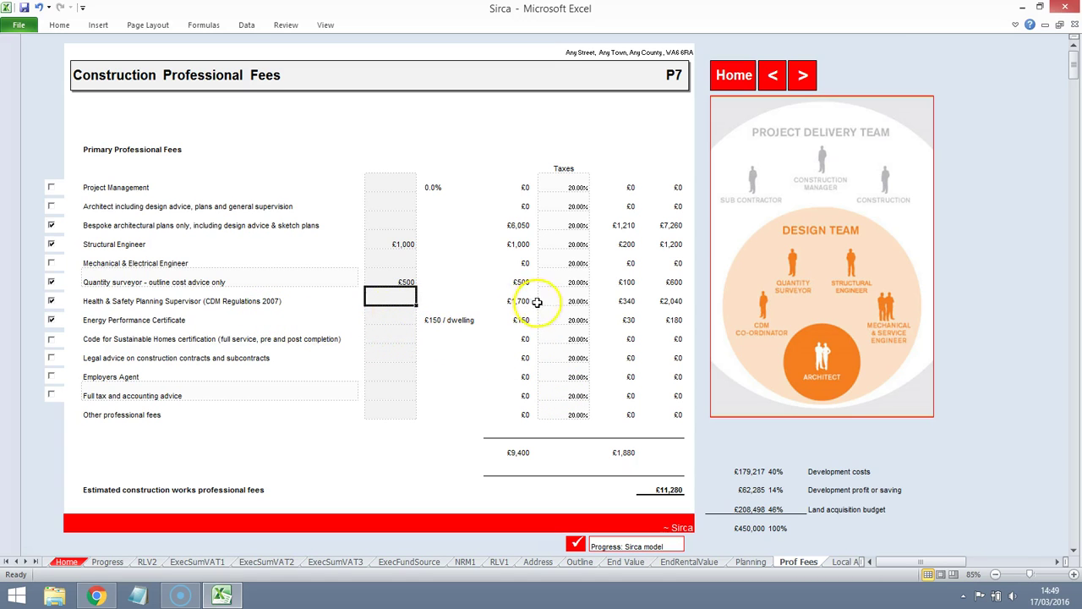
Set architectural plans to £10,000, exclude Health & Safety, and go to Local Authority costs.
left_click(389, 223)
type("10000")
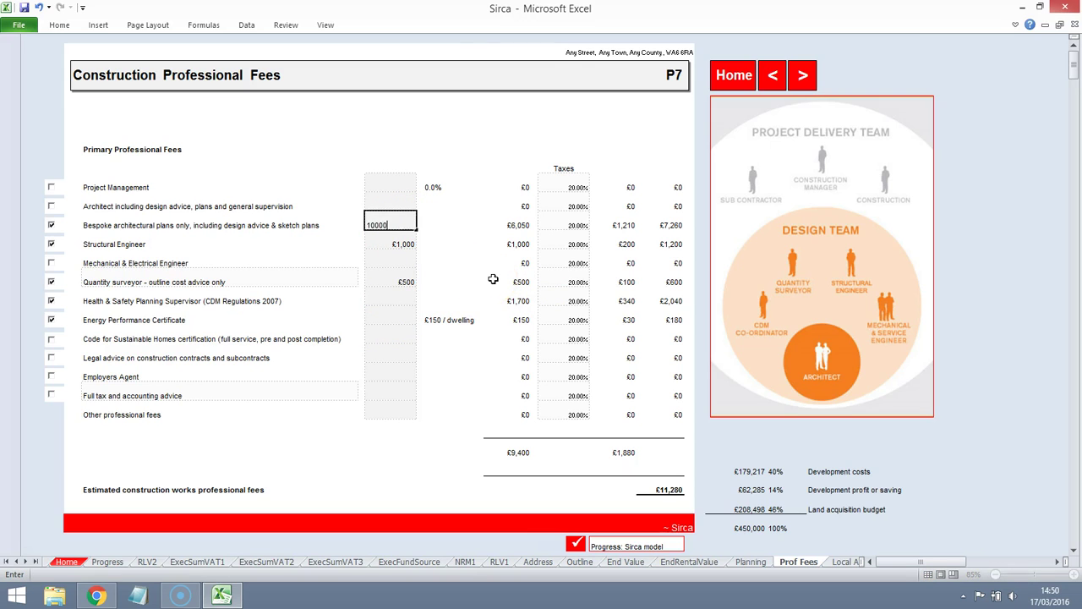
key("Return")
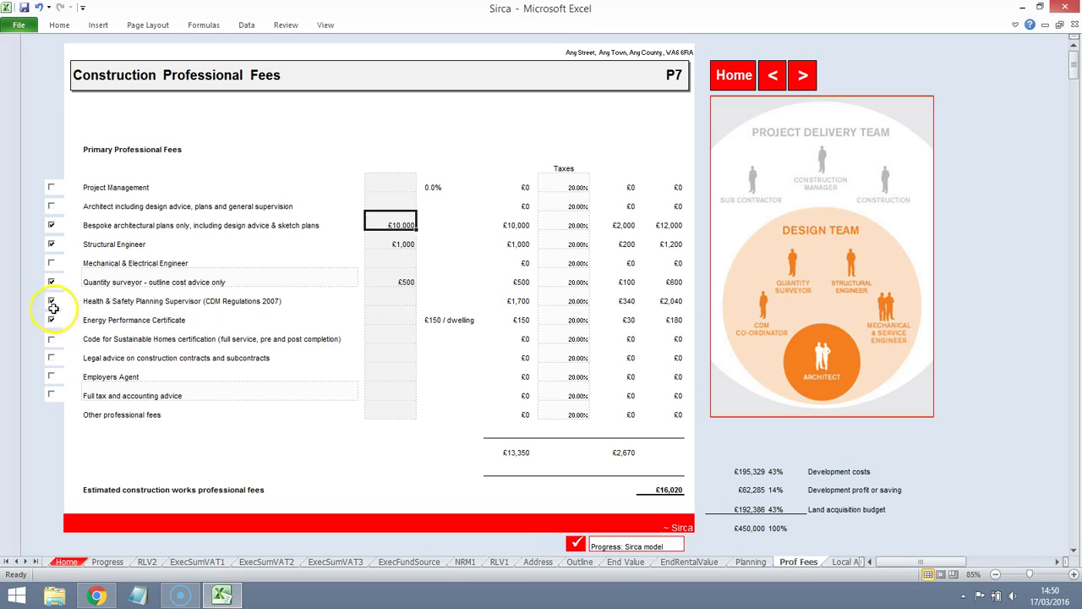
left_click(87, 302)
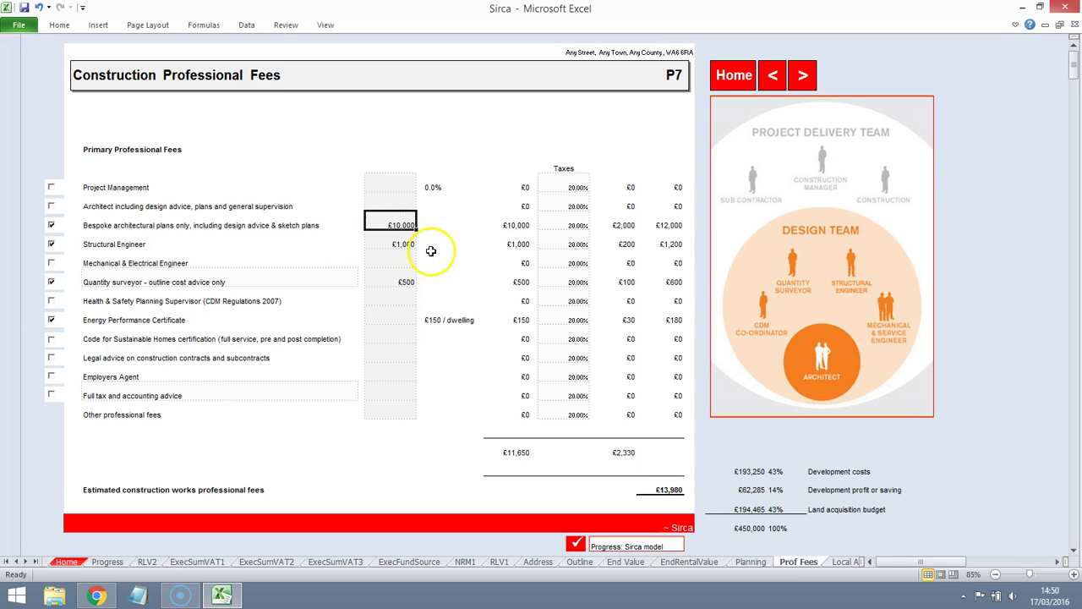
left_click(805, 76)
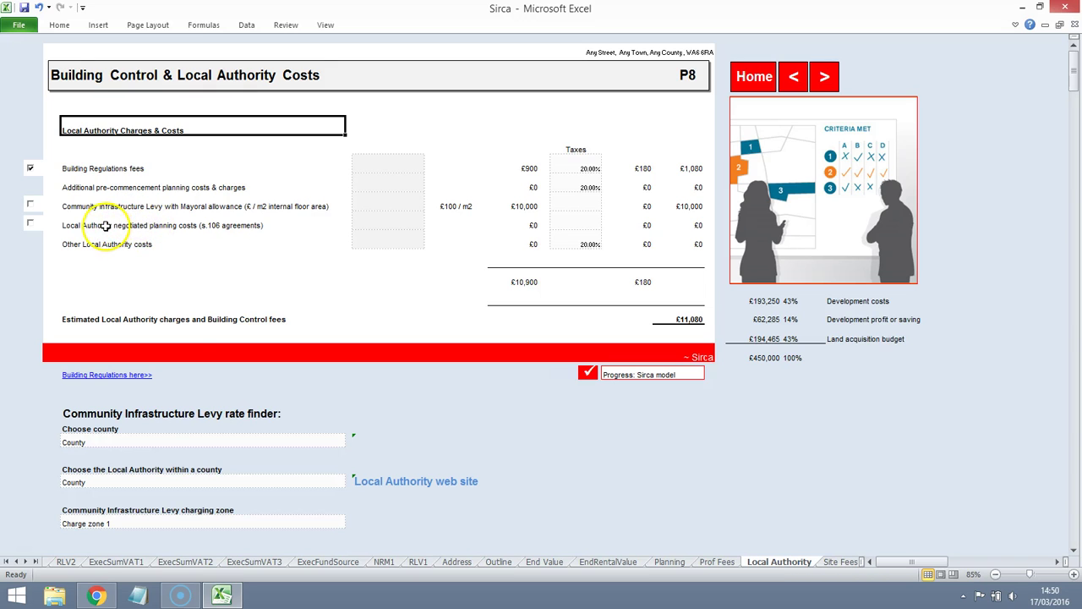
Choose Cheshire as the county and Halton as the local authority.
left_click(326, 442)
left_click(351, 441)
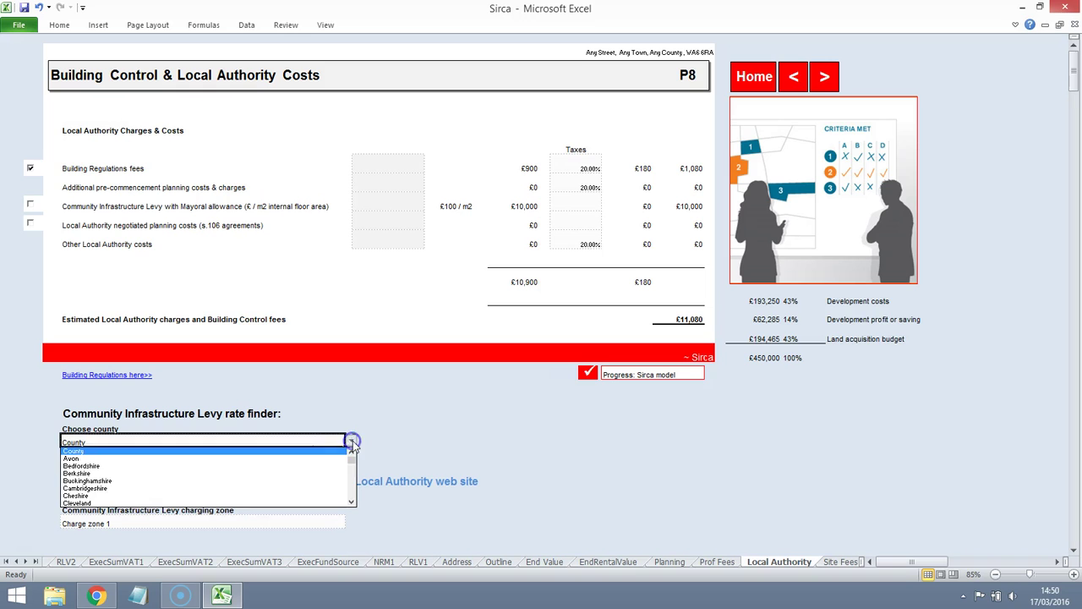
left_click(203, 496)
scroll(340, 391, "down", 2)
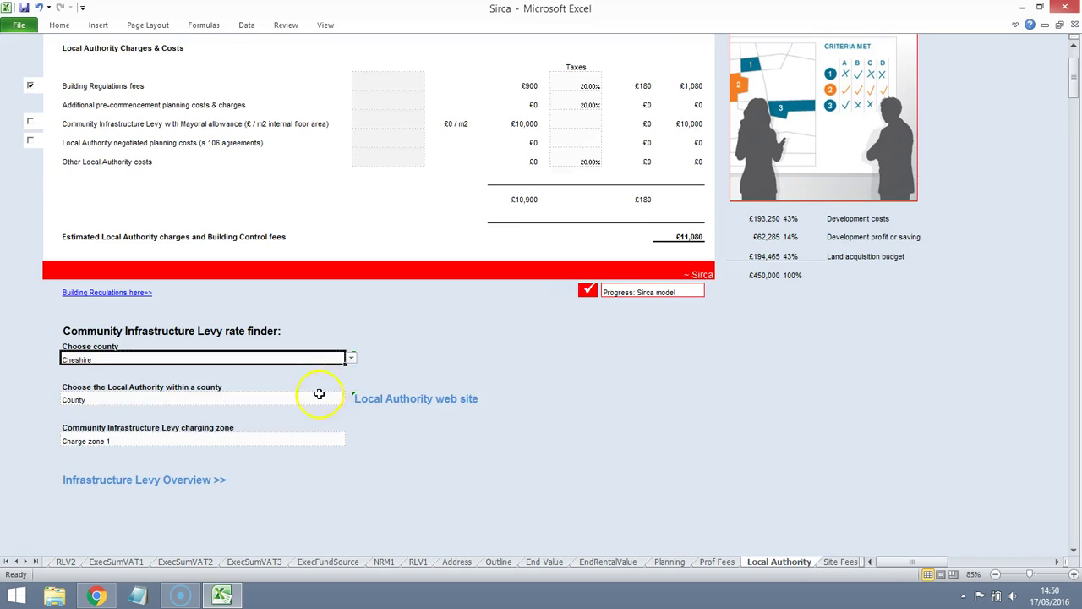
left_click(321, 397)
left_click(351, 399)
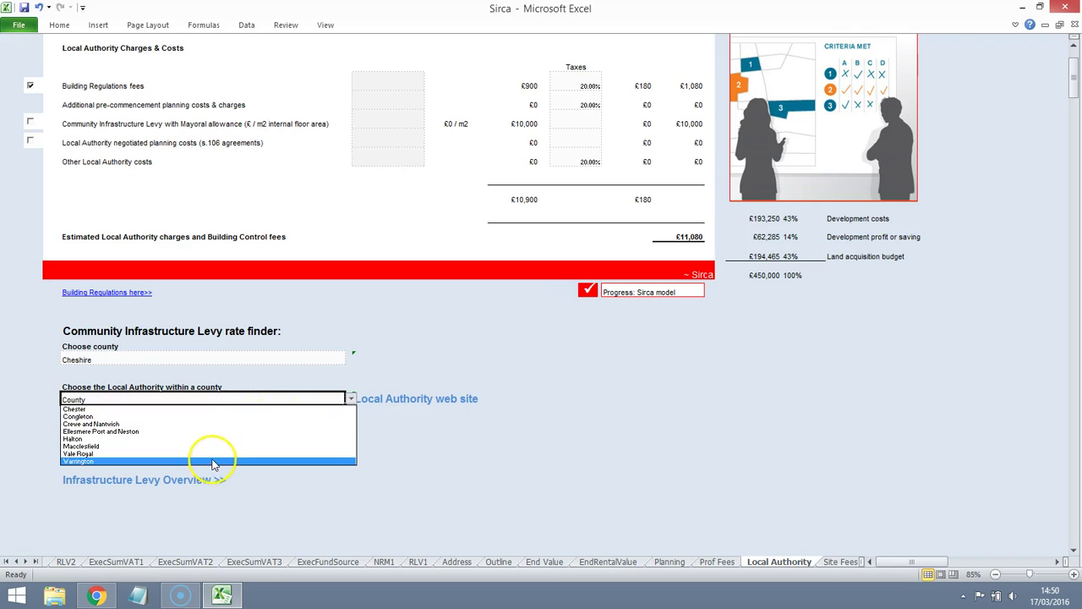
left_click(166, 439)
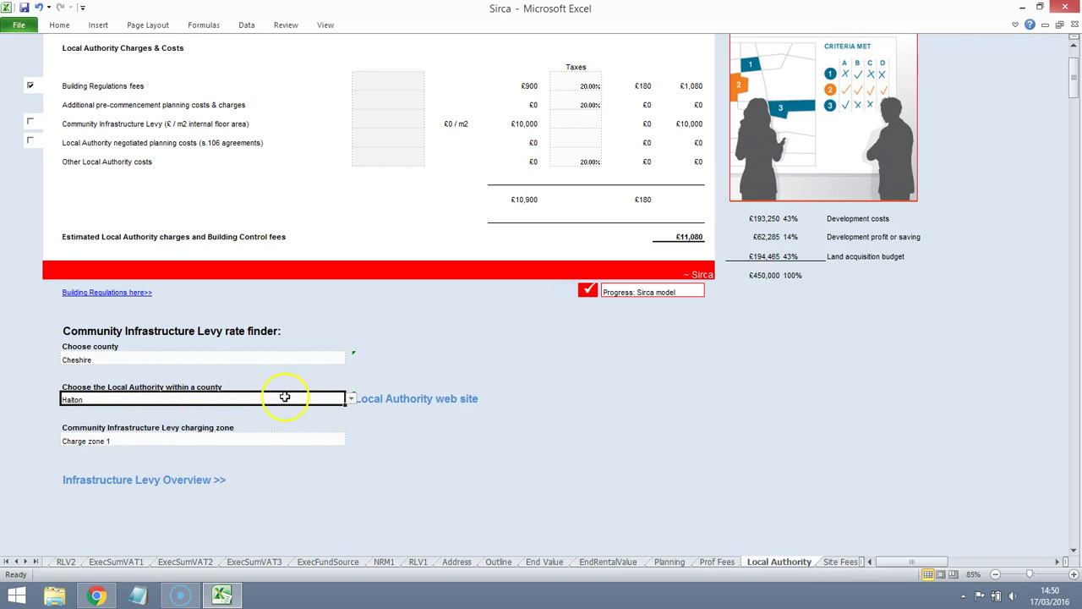
Try Congleton, Crewe and Nantwich, Halton, Macclesfield and Vale Royal, settling on Warrington.
left_click(352, 401)
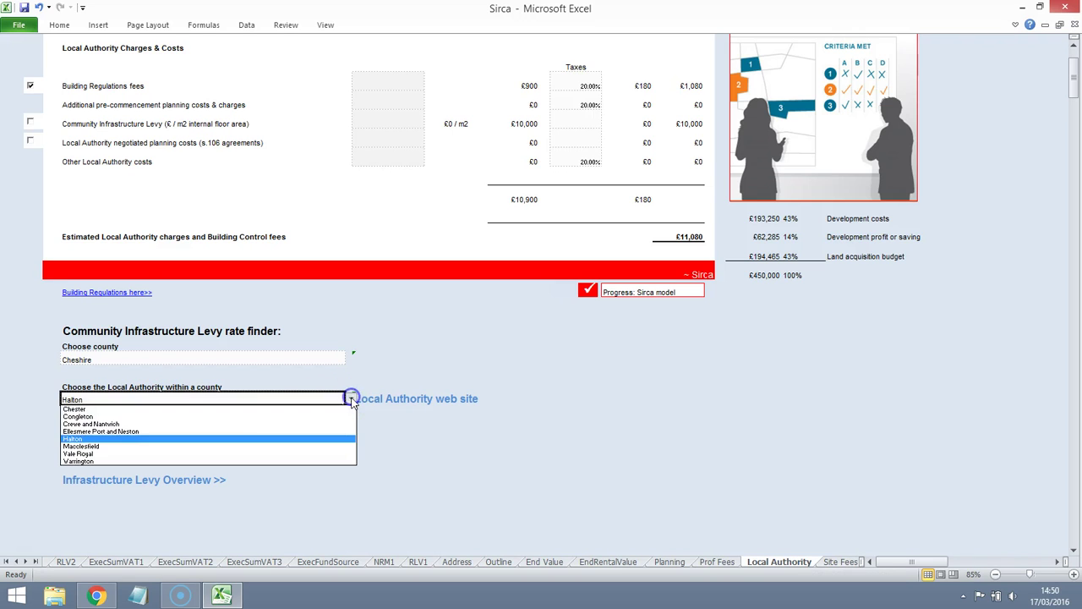
left_click(196, 415)
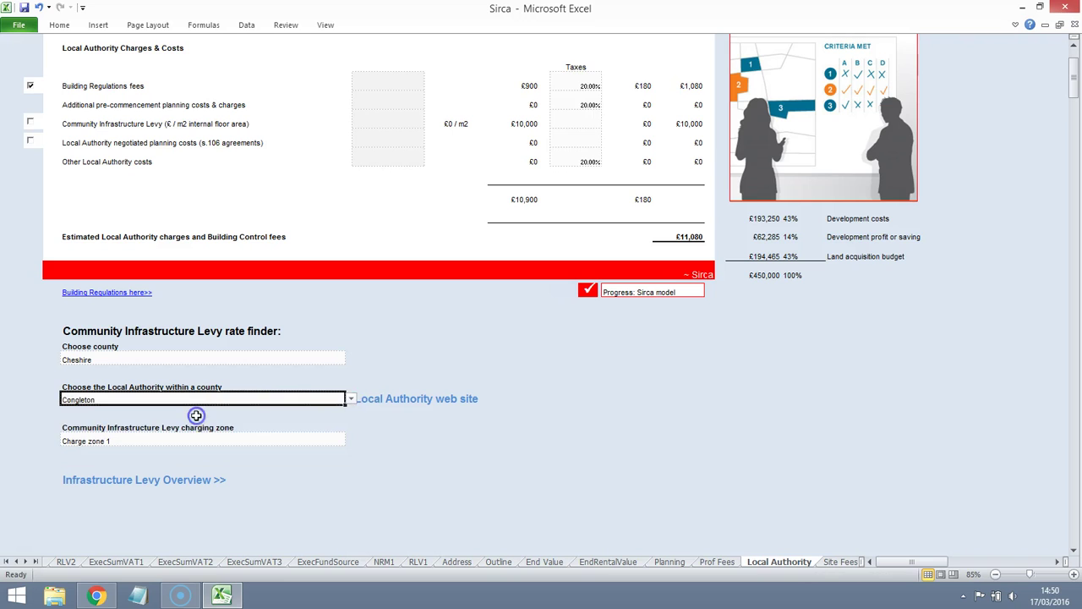
left_click(352, 401)
left_click(205, 423)
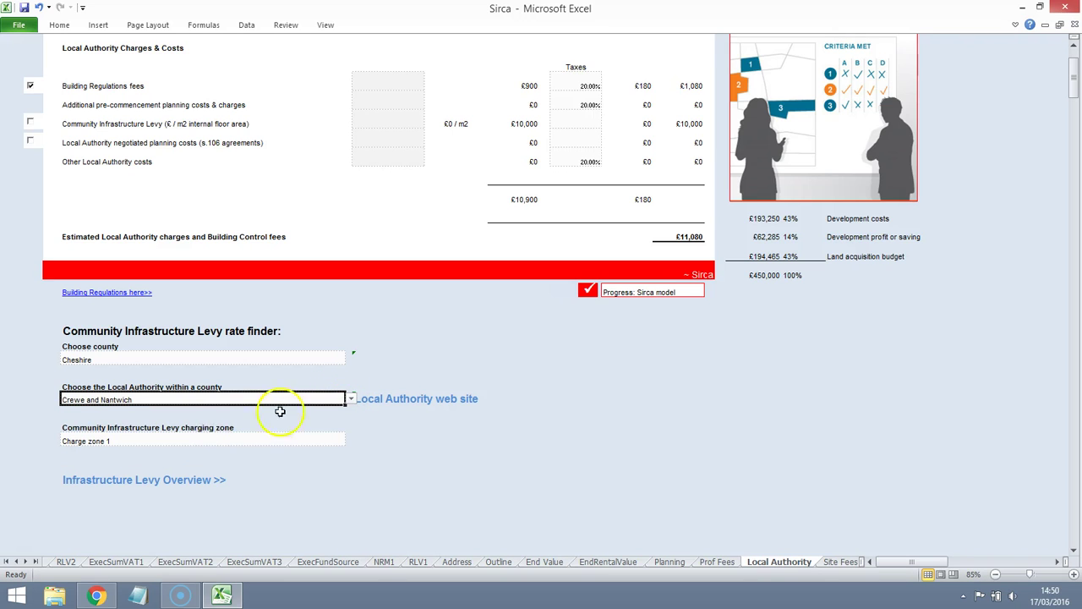
left_click(350, 401)
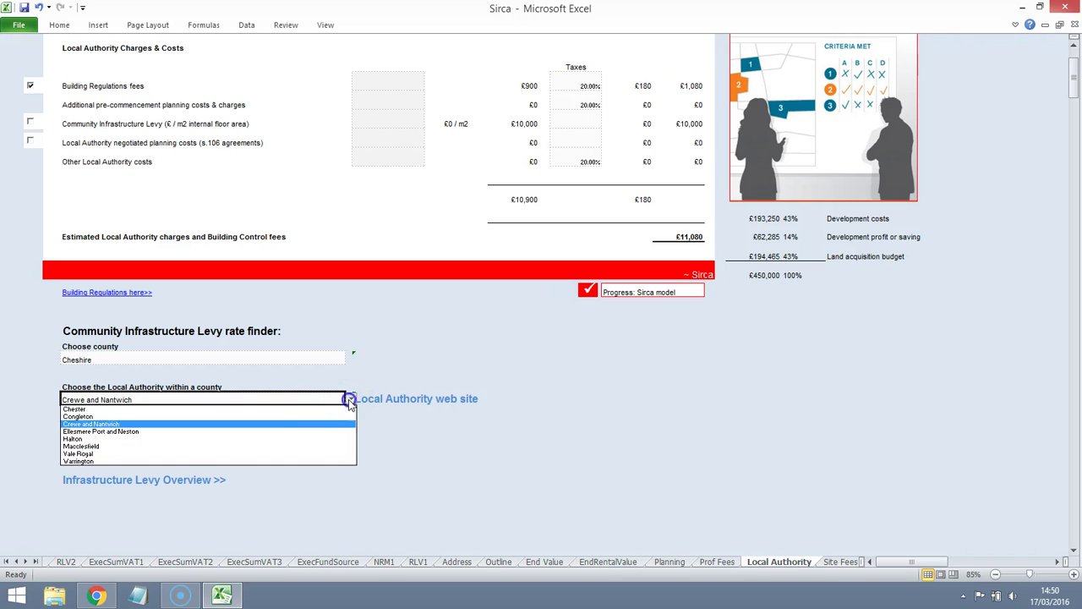
left_click(202, 440)
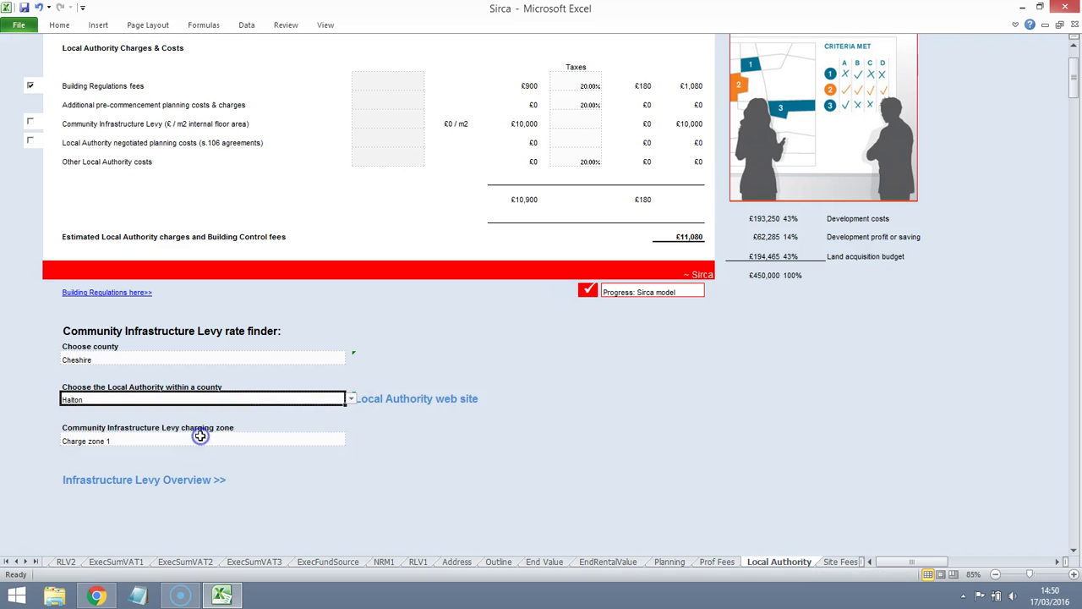
left_click(350, 401)
left_click(169, 444)
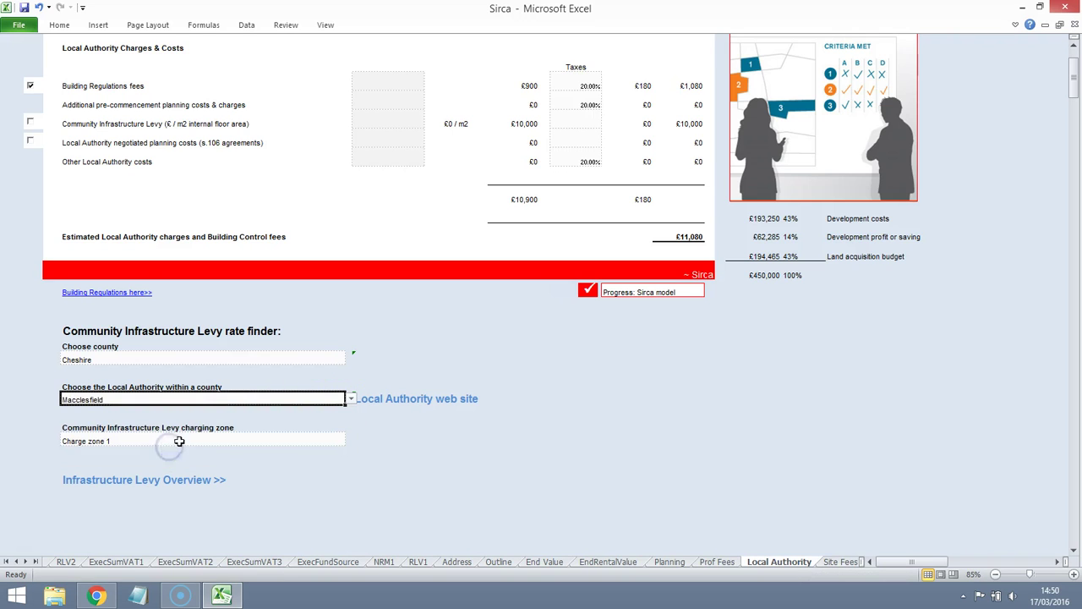
left_click(351, 401)
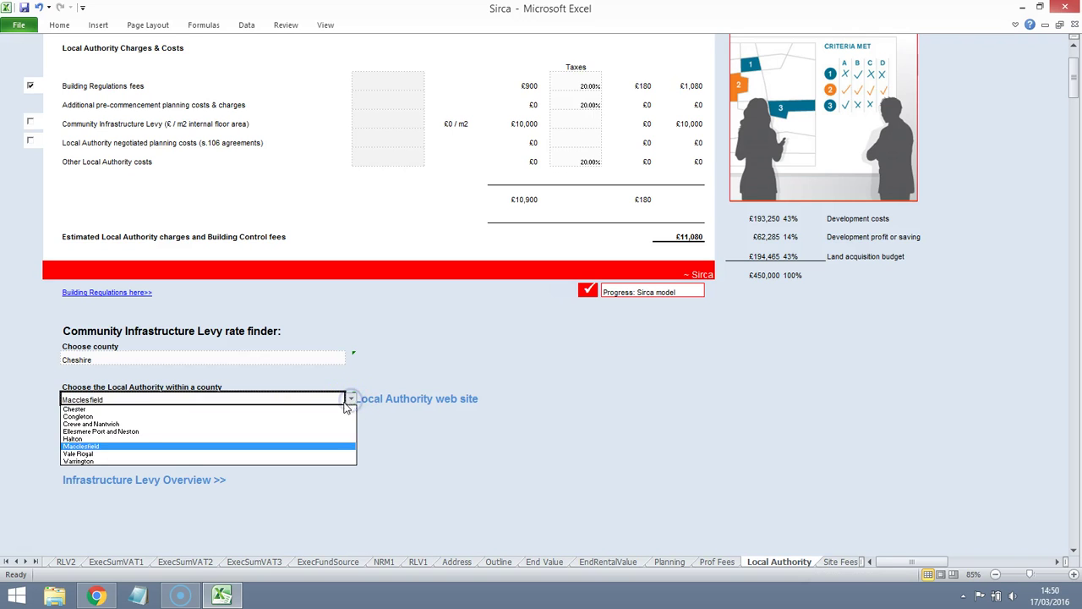
left_click(186, 453)
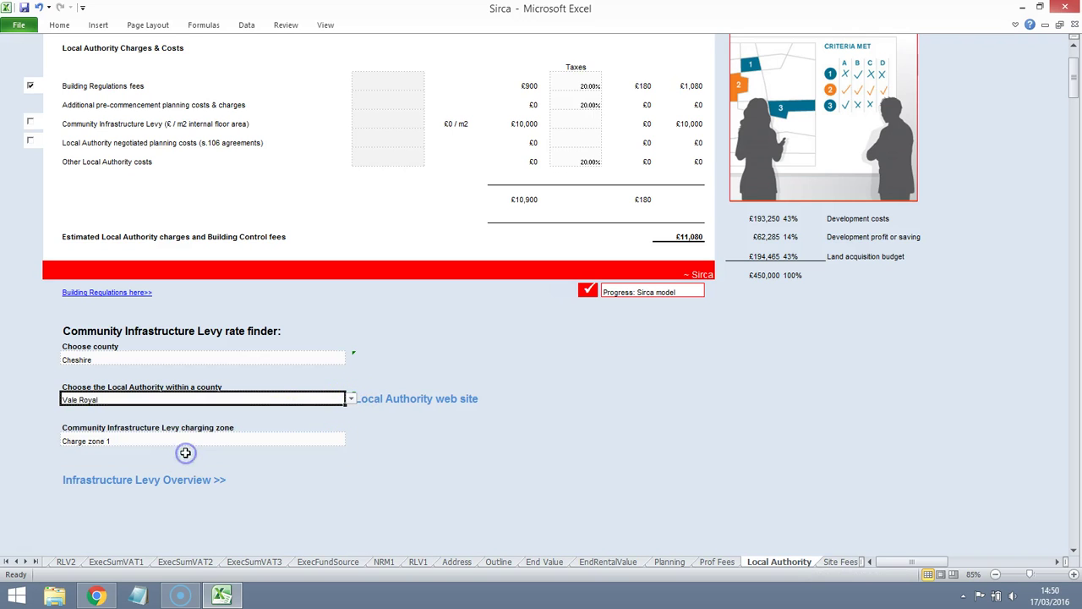
left_click(351, 401)
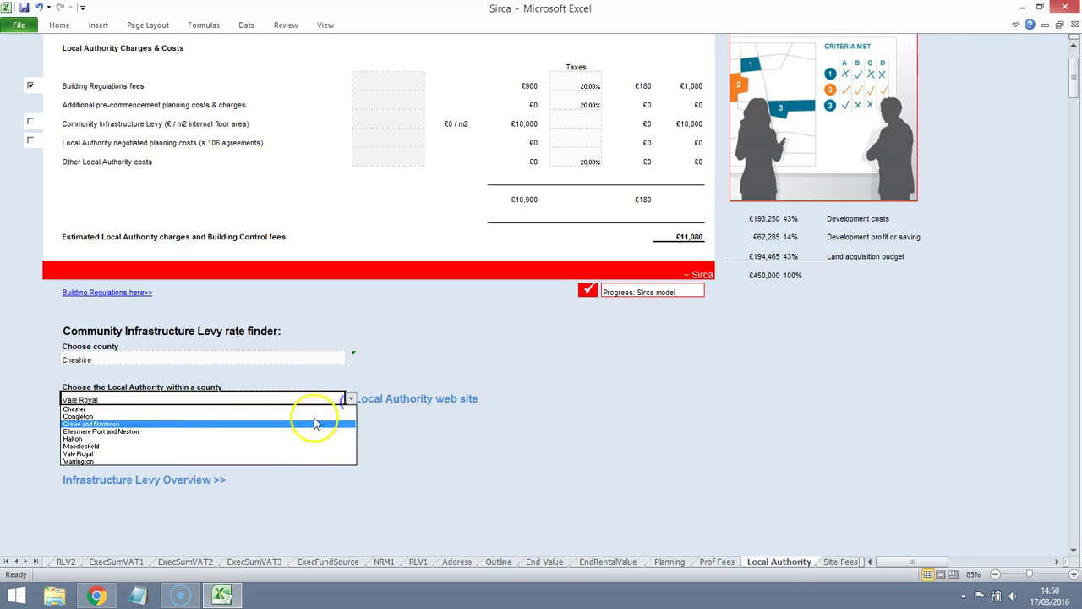
left_click(169, 457)
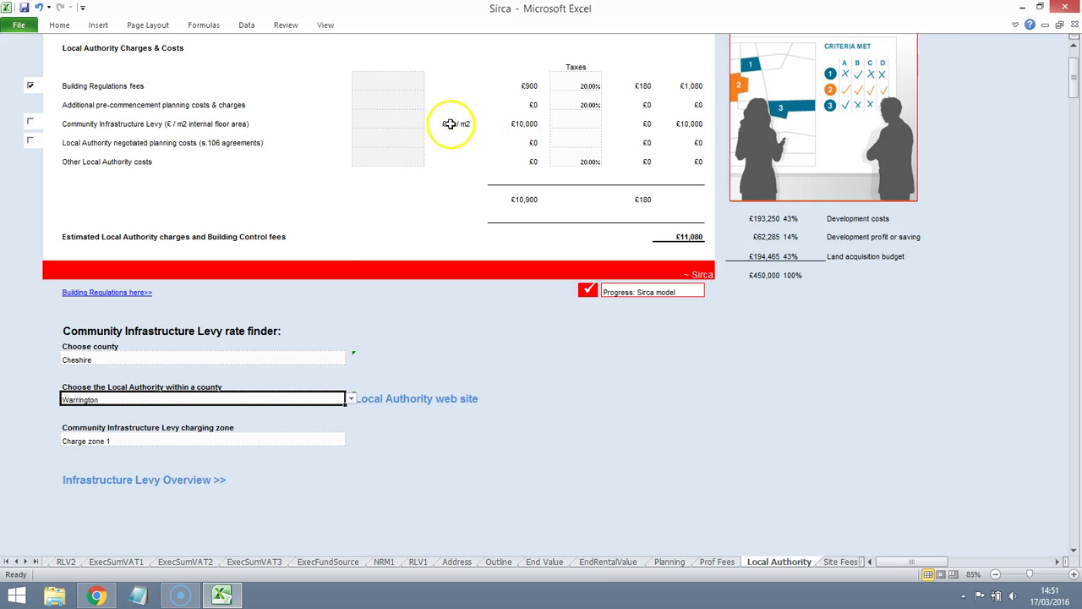
Include the Community Infrastructure Levy row and set its rate to £50 / m2.
left_click(26, 124)
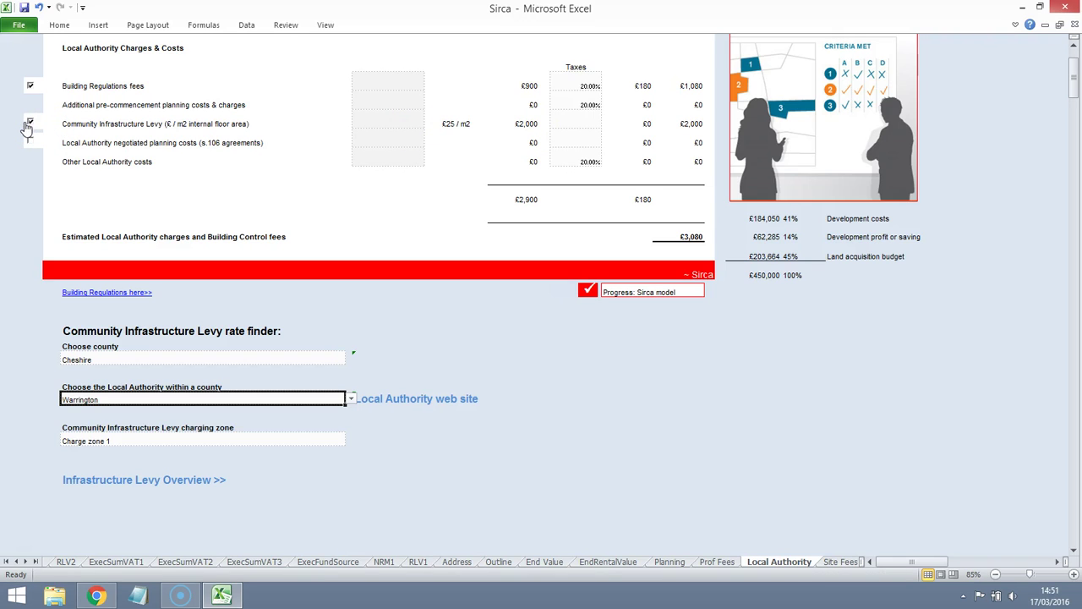
left_click(28, 125)
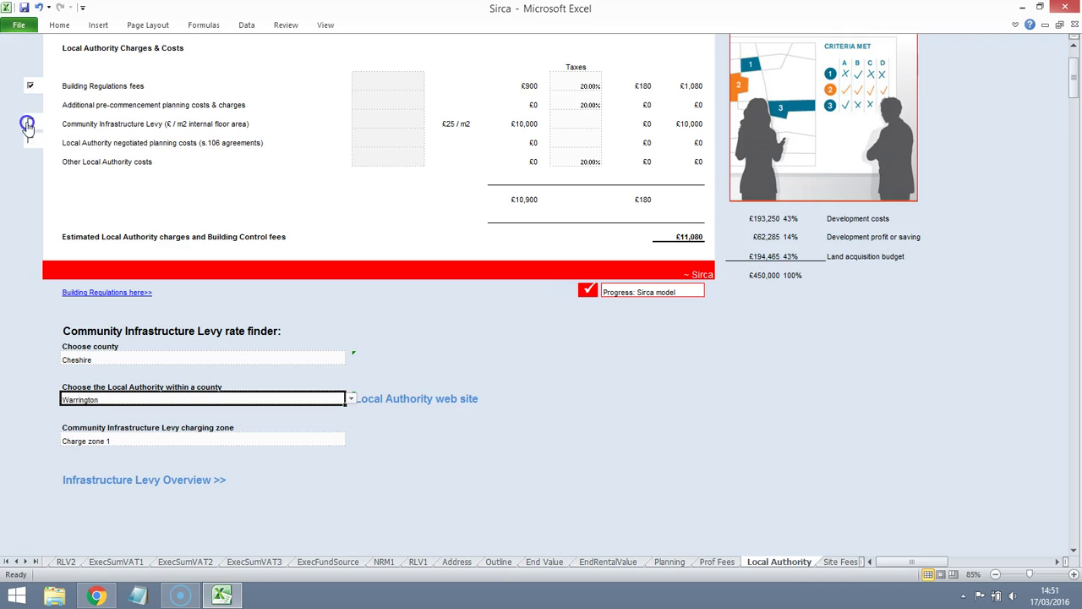
left_click(28, 125)
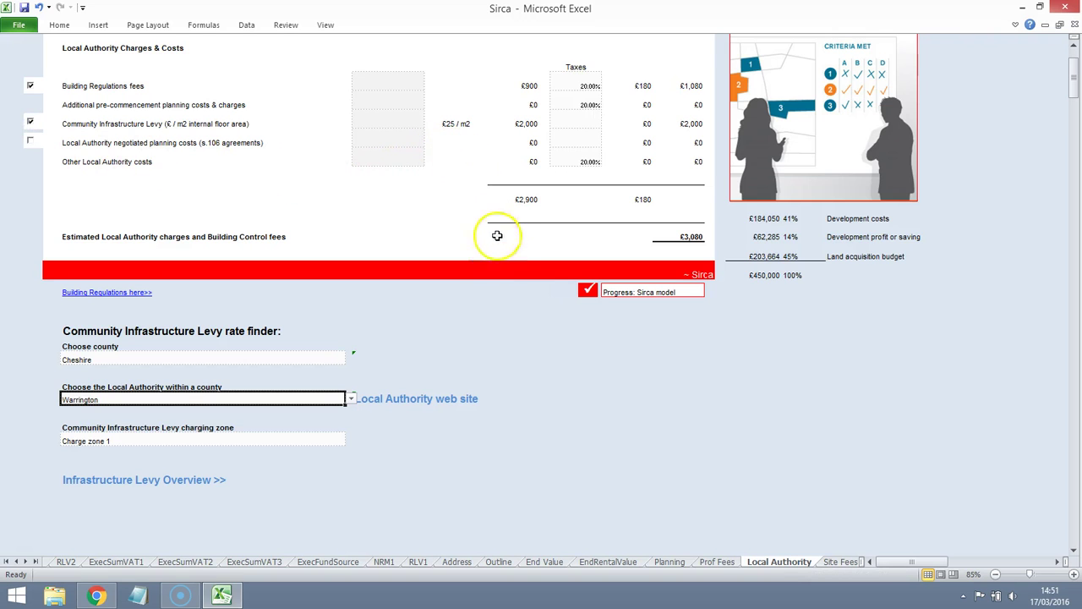
left_click(392, 113)
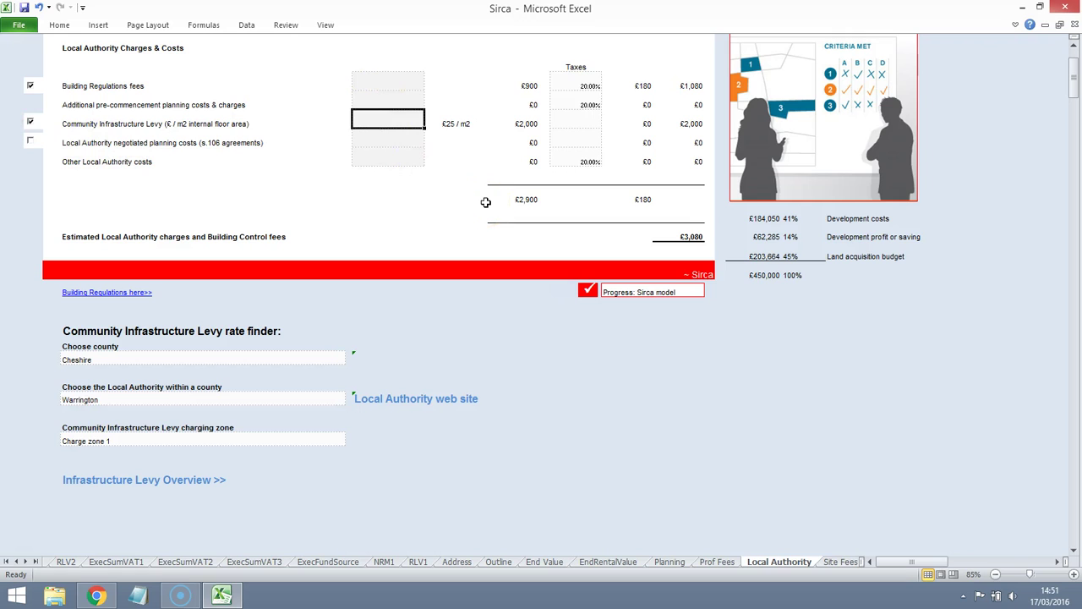
type("10,000")
key("Return")
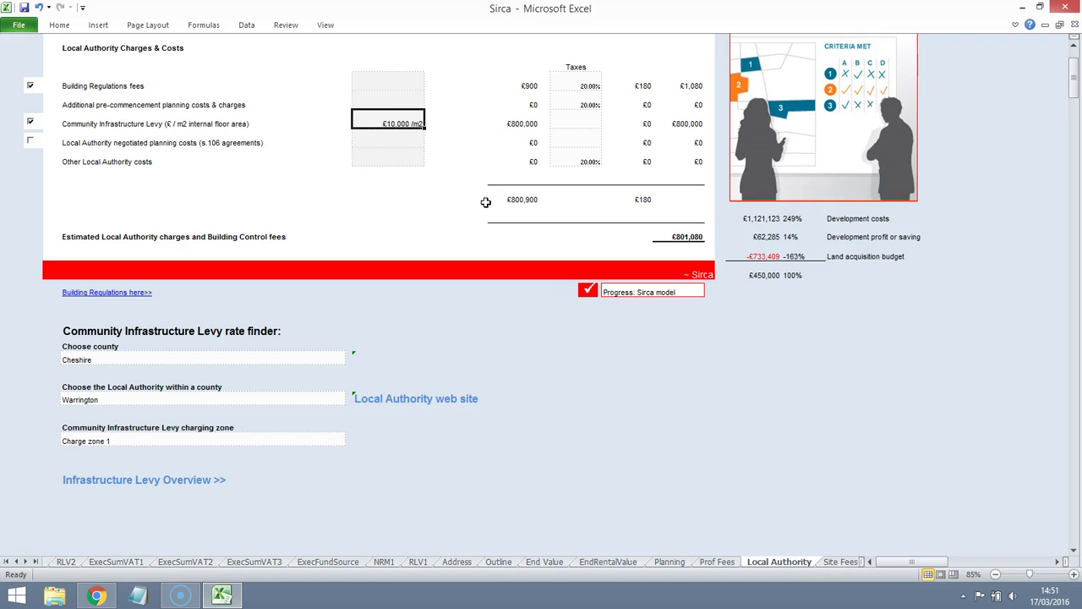
type("50")
key("Return")
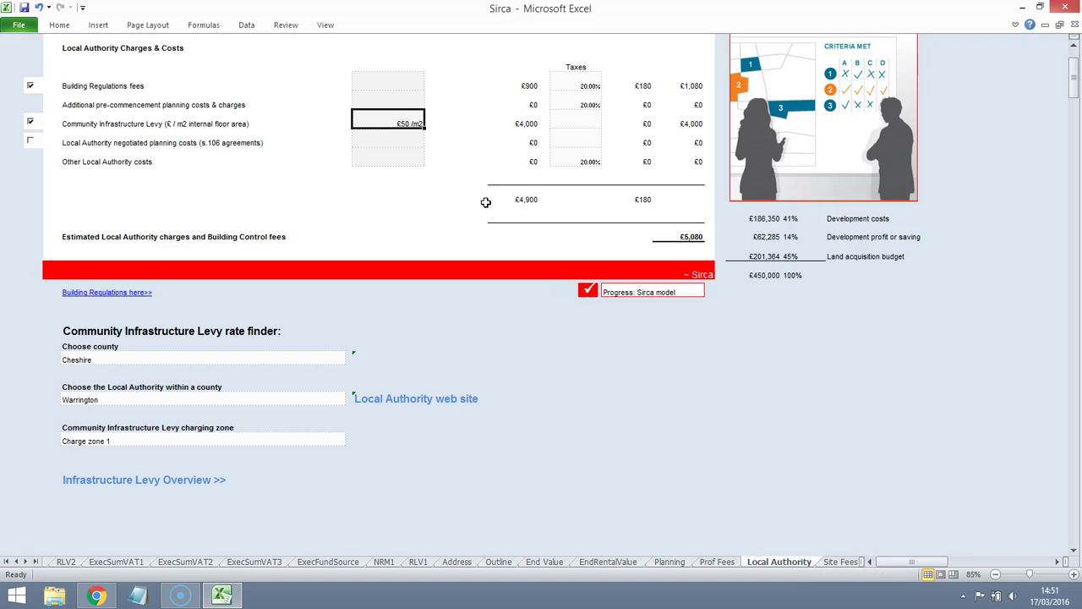
Advance to the Site Fees page and bring up the Rightmove Frodsham land listing.
scroll(782, 110, "up", 2)
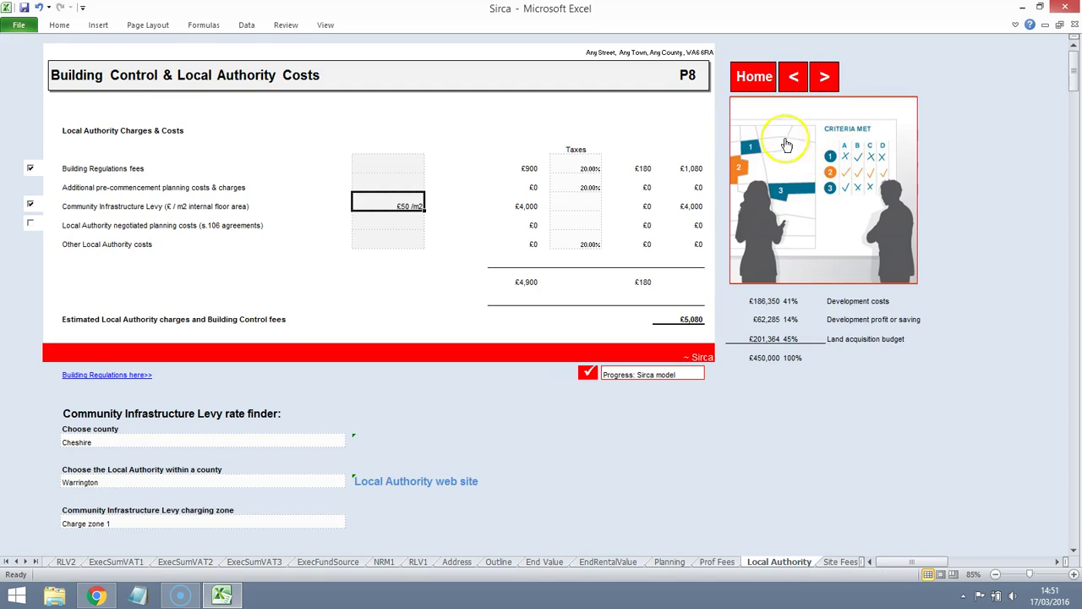
left_click(850, 74)
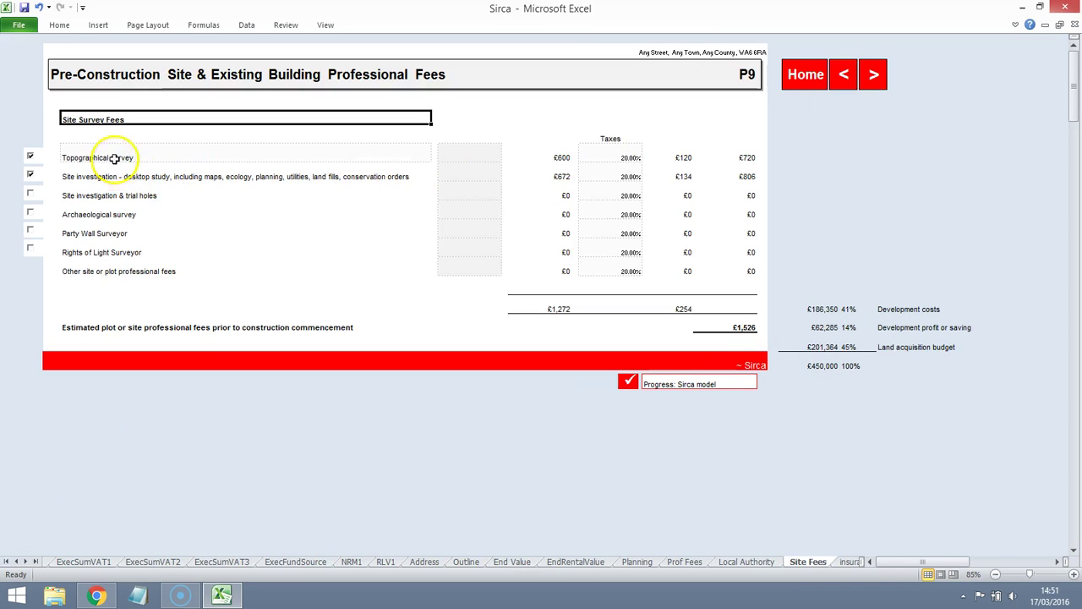
left_click(96, 595)
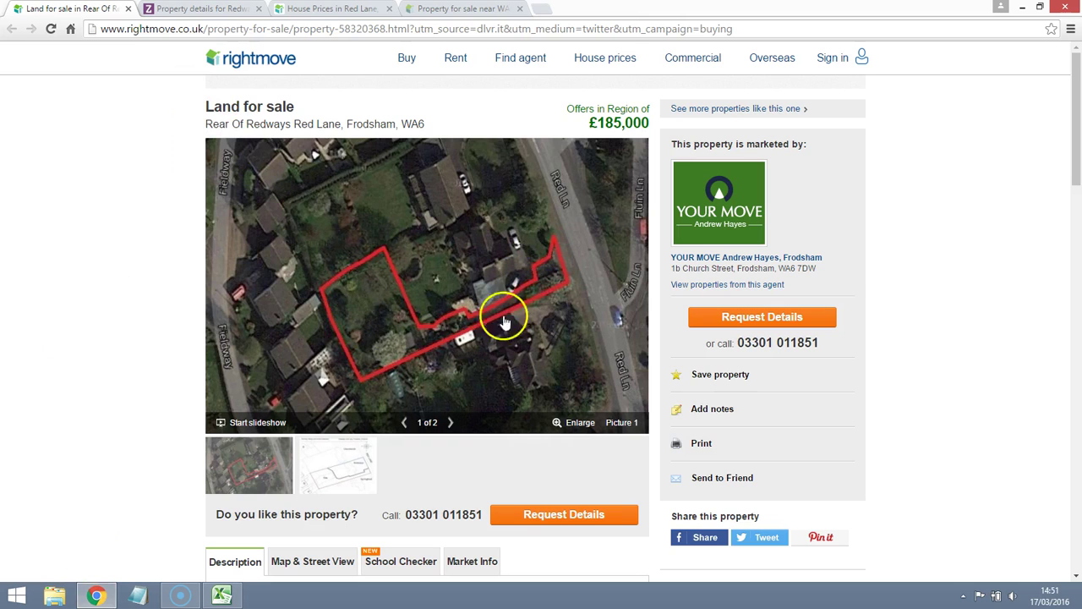
Bring the Sirca workbook back in front of Chrome, on the Site Fees page showing £1,526 survey fees.
left_click(222, 596)
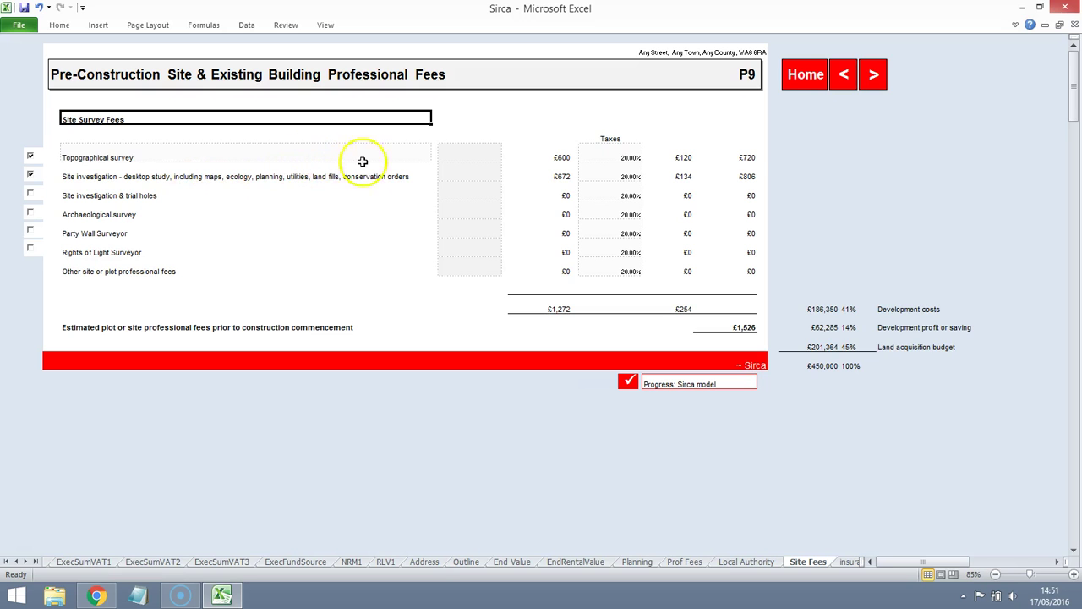
On the Main Construction Costs page, set the local price region to North West (90% adjustment).
left_click(875, 75)
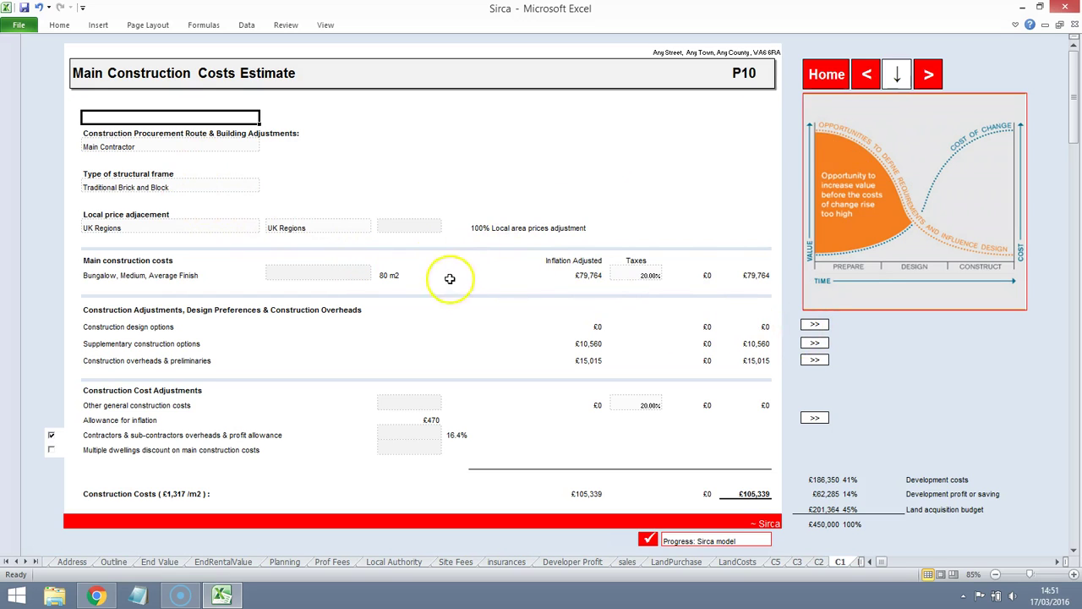
left_click(350, 229)
left_click(377, 228)
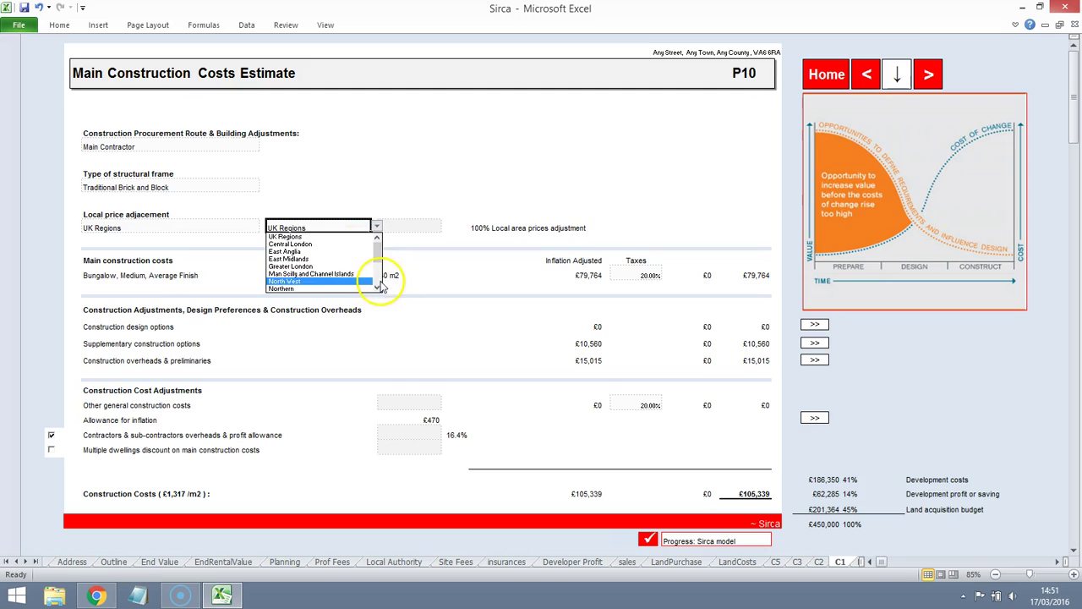
scroll(374, 269, "down", 3)
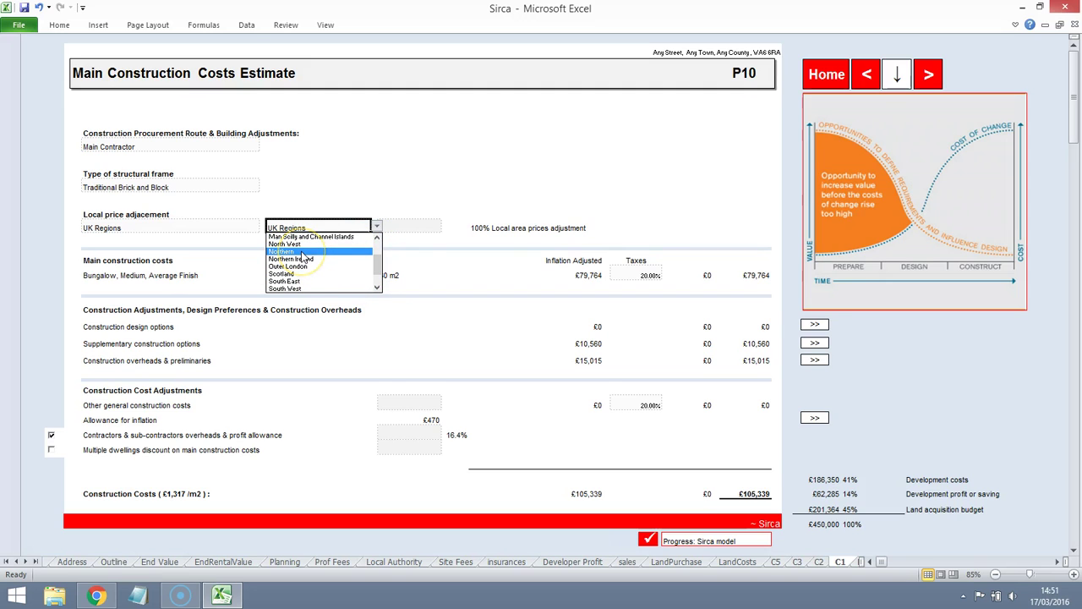
left_click(302, 252)
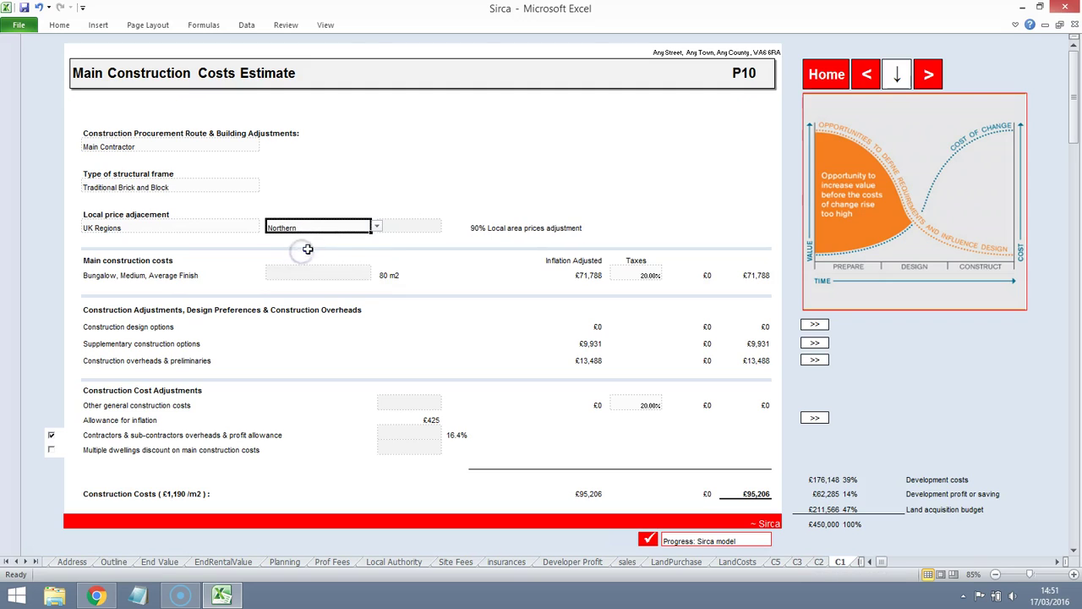
left_click(377, 228)
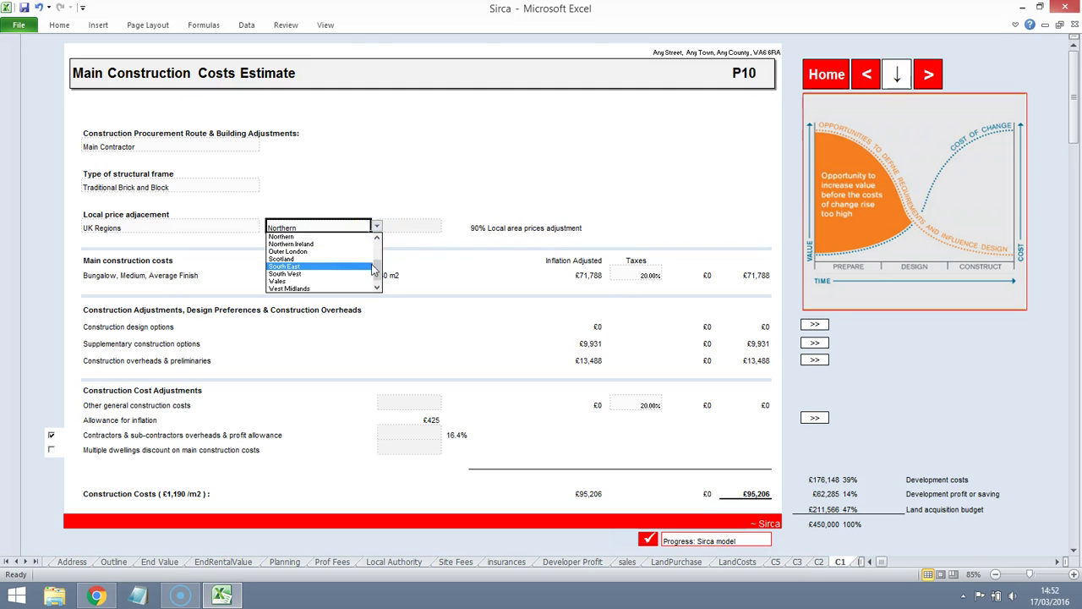
left_click_drag(375, 268, 376, 264)
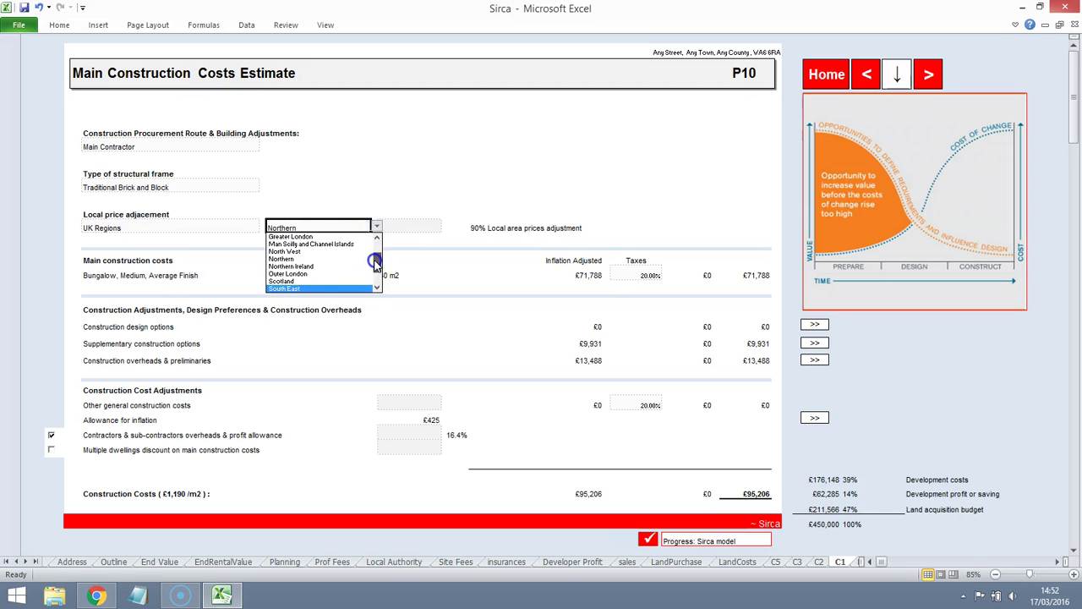
left_click(307, 251)
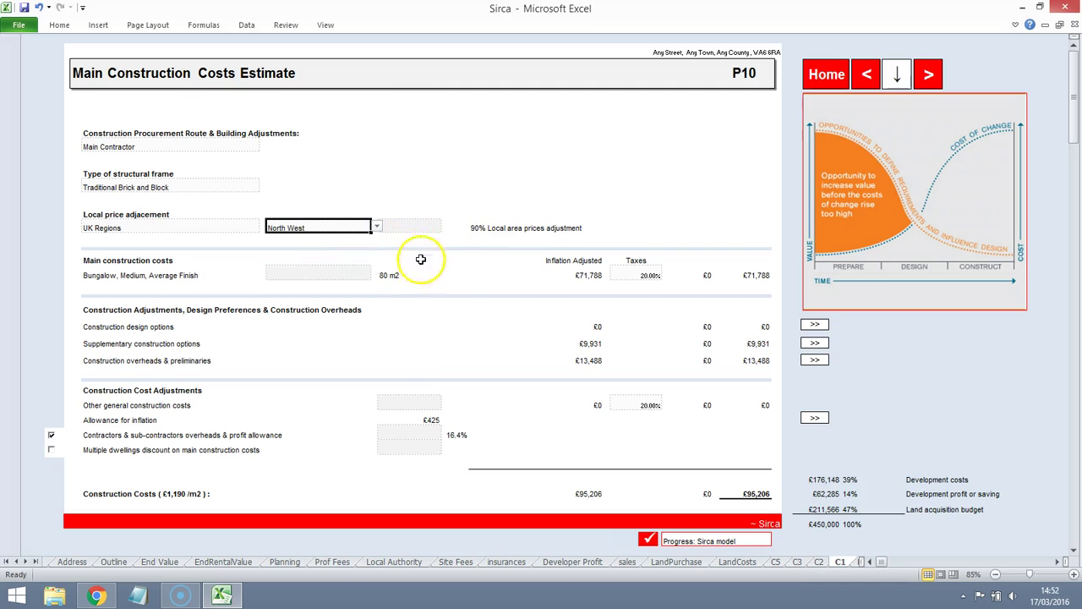
On design options sheet C2, add roof-space living area with dormer windows (£14,106), then return to C1.
left_click(814, 325)
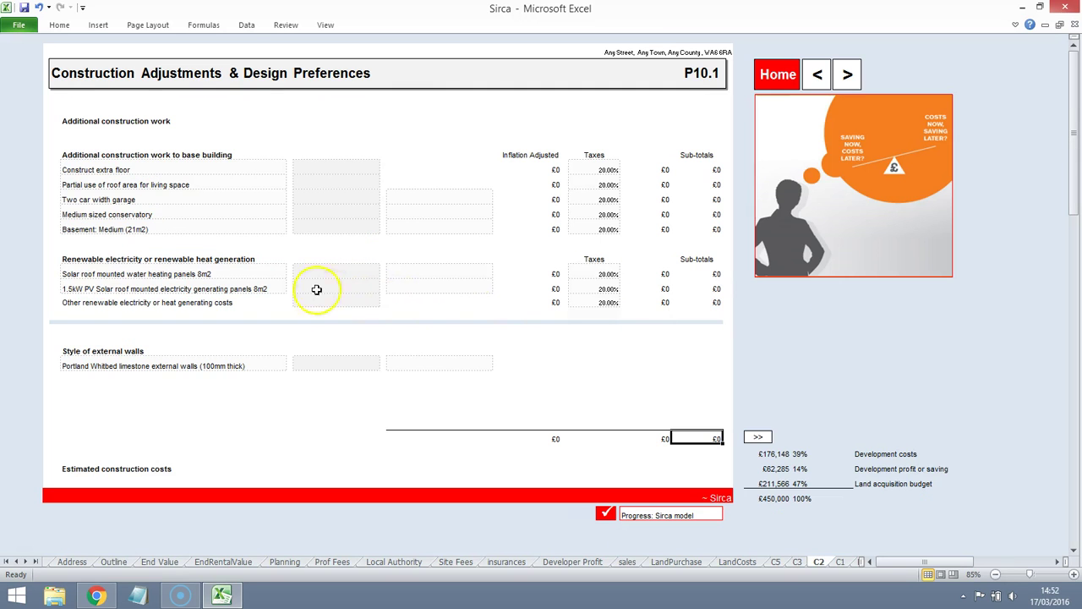
left_click(137, 171)
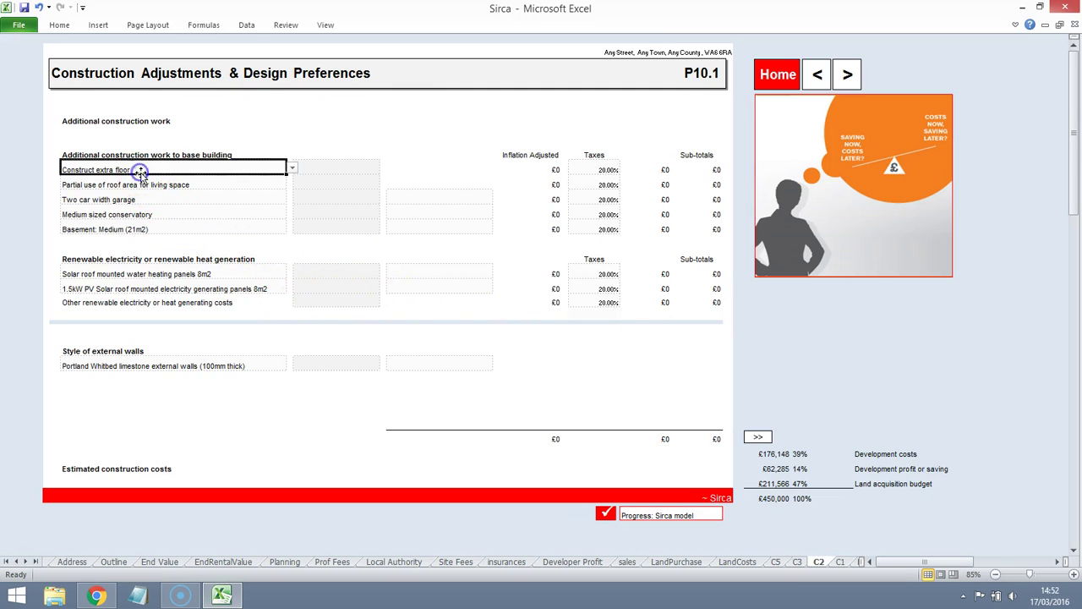
left_click(290, 169)
left_click(152, 181)
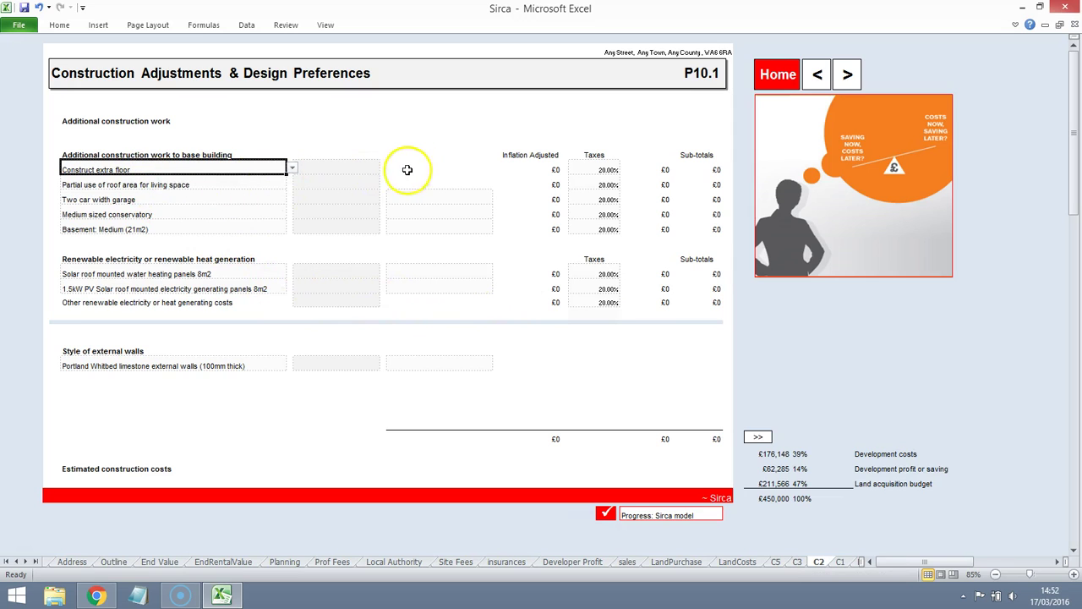
left_click(241, 184)
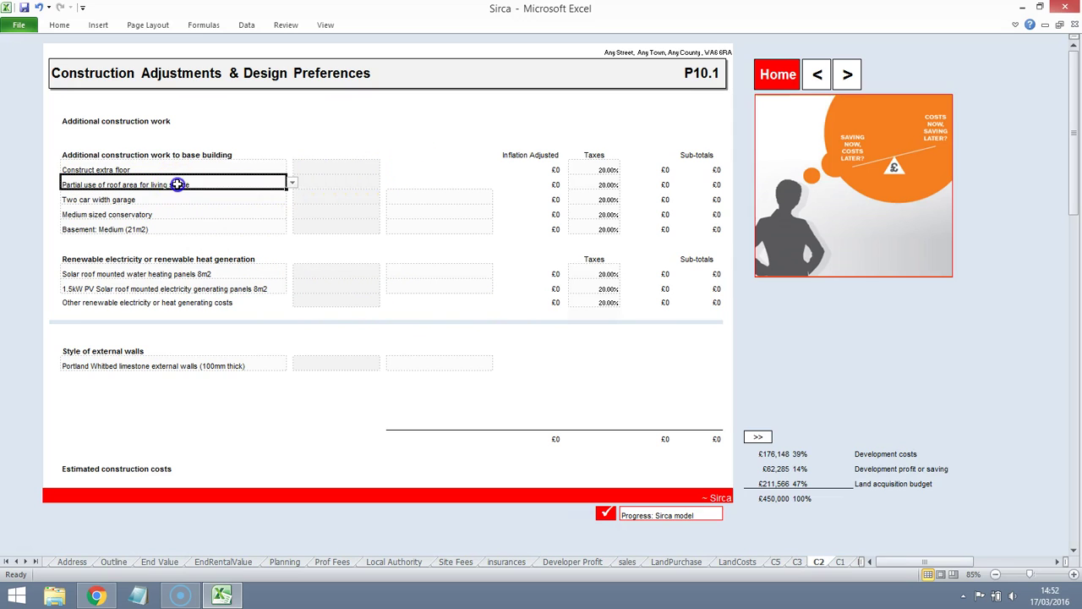
left_click(255, 168)
left_click(236, 188)
left_click(291, 182)
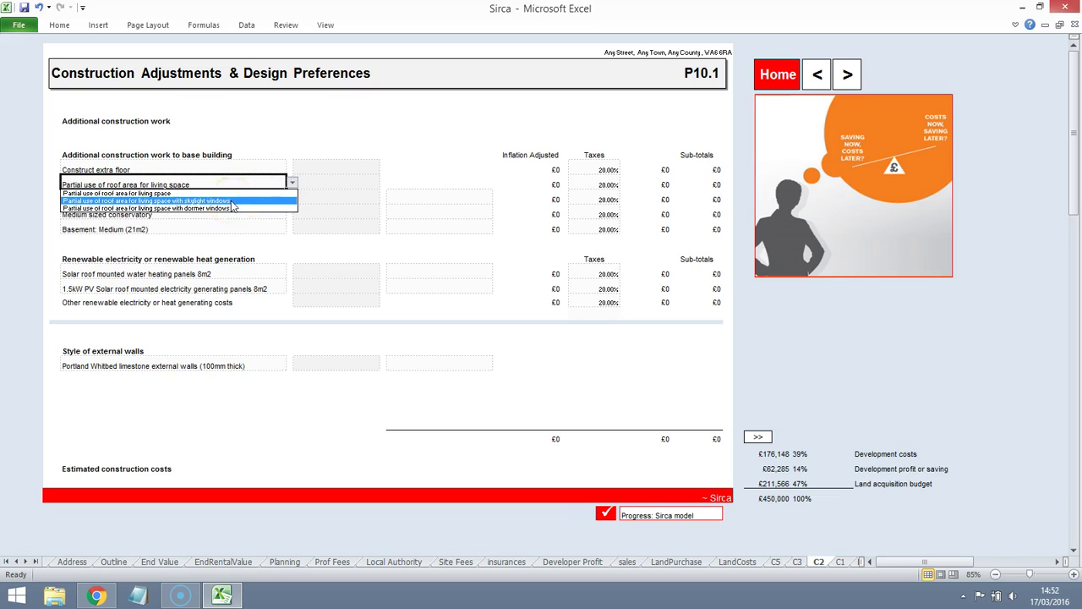
left_click(225, 209)
left_click(225, 209)
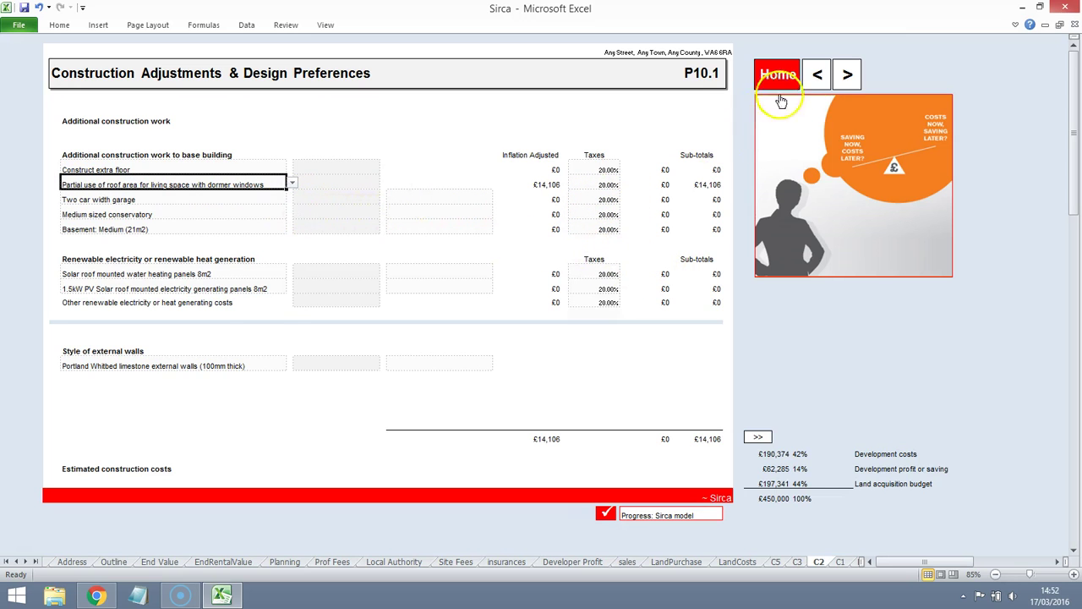
left_click(759, 437)
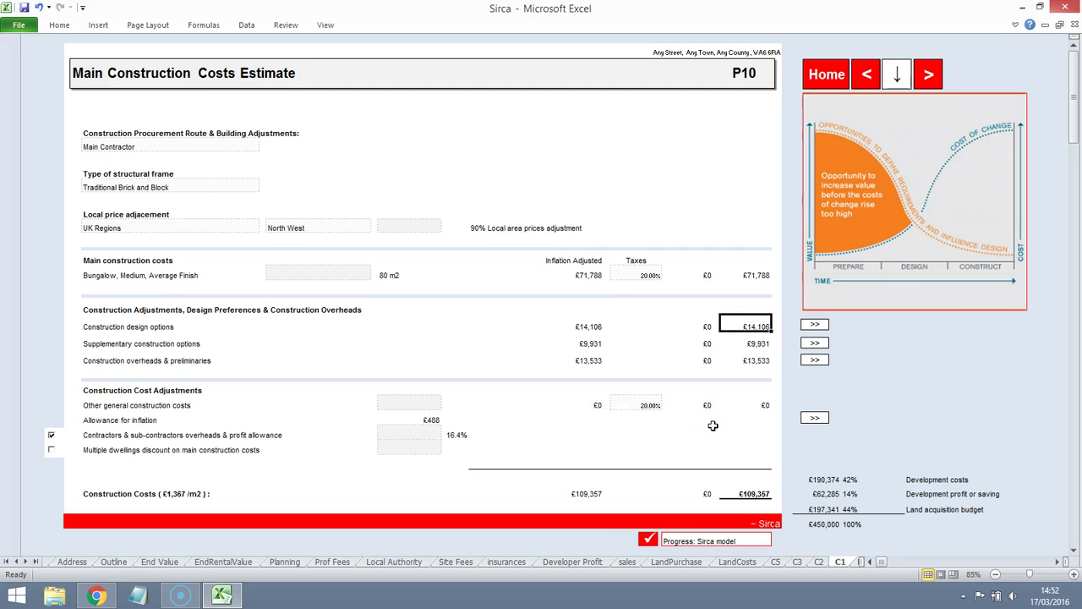
Change the structural frame to Timber Frame, bringing construction costs down to £108,941.
left_click(213, 188)
left_click(264, 185)
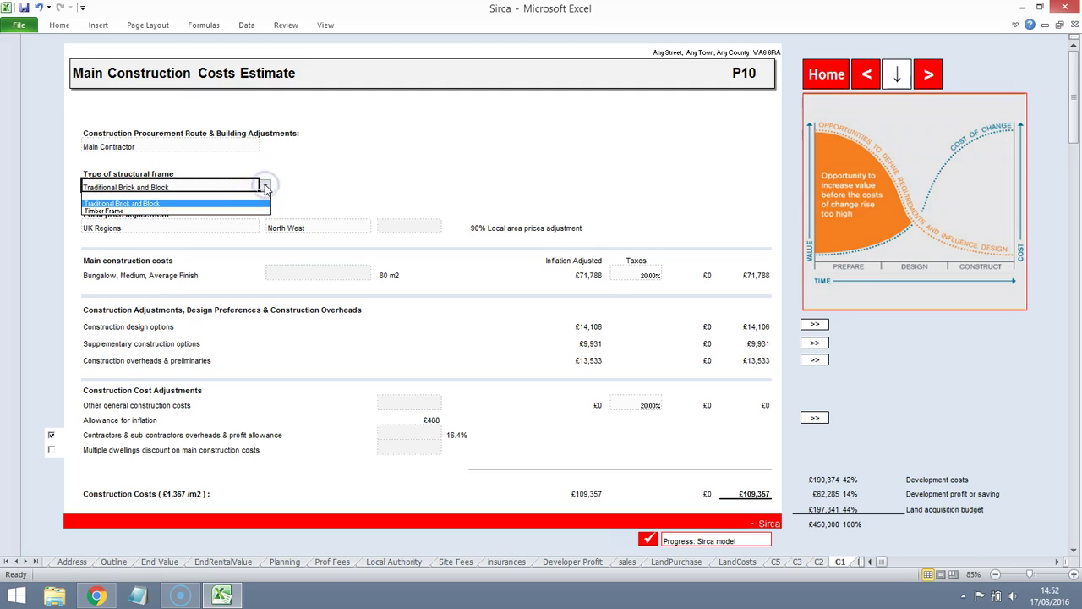
left_click(183, 211)
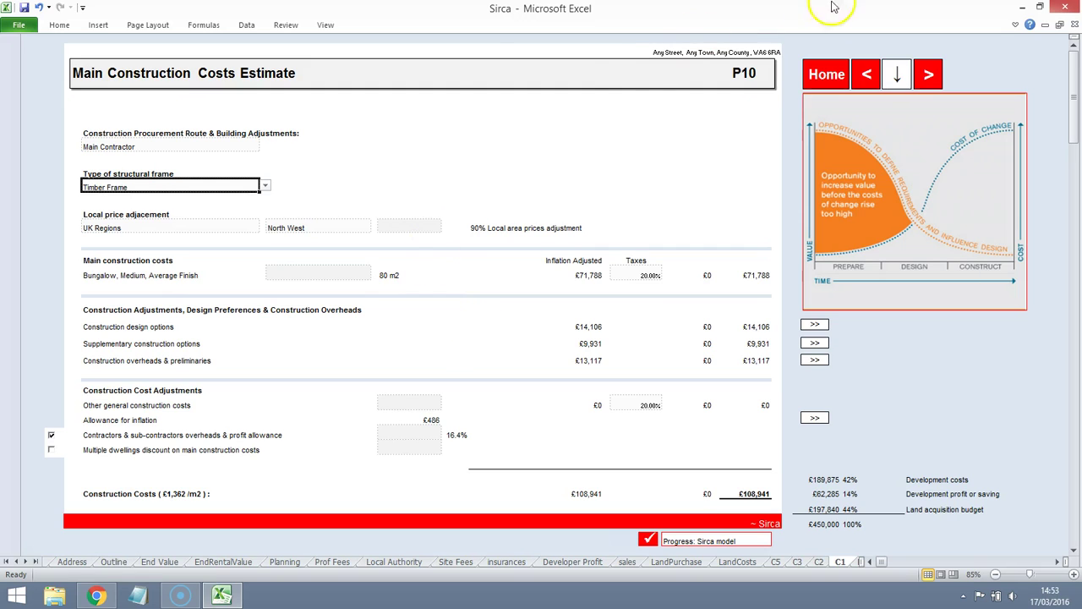
left_click(919, 75)
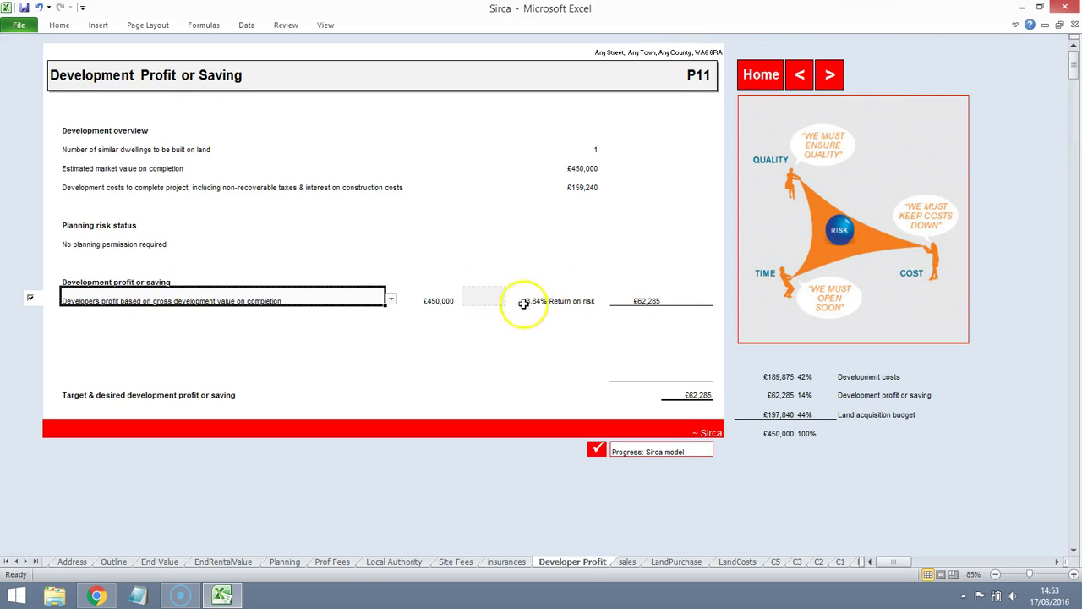
Set developer profit to 15% (£67,500), and keep estate agent fees included in selling costs.
left_click(488, 300)
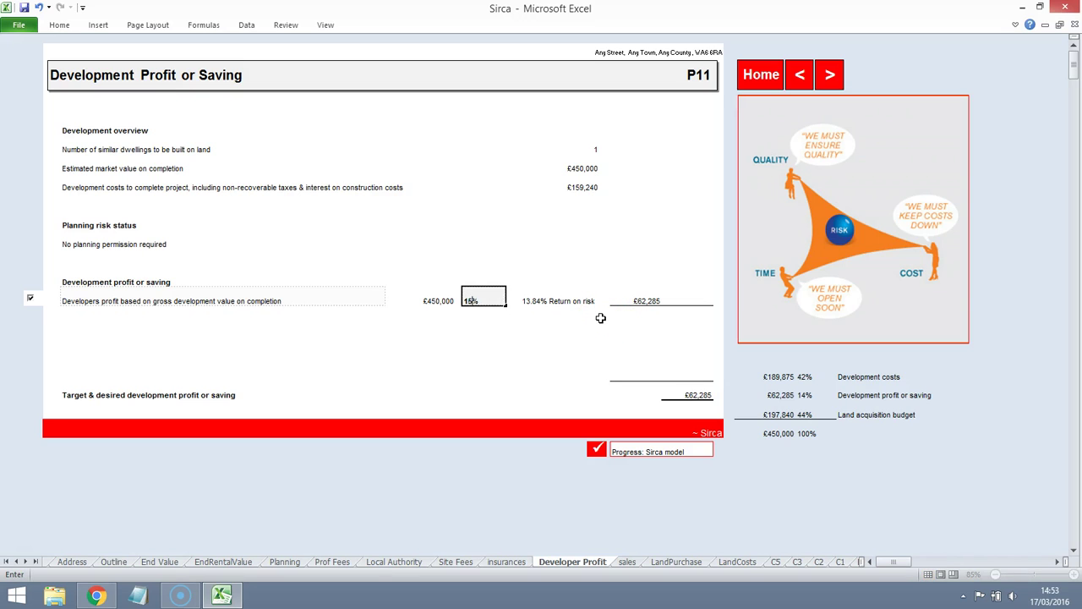
key("Return")
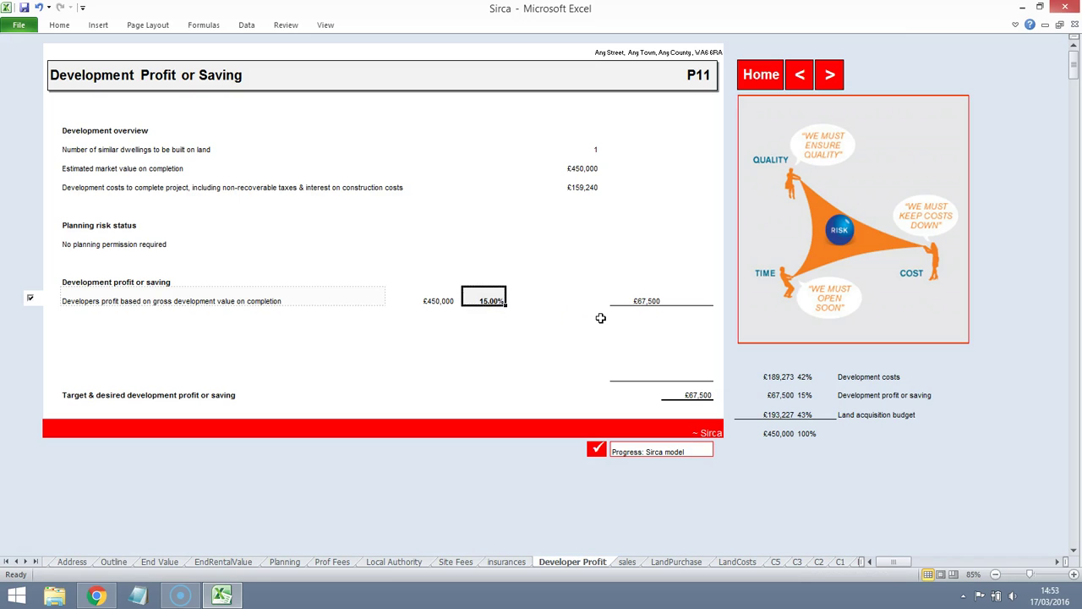
left_click(829, 78)
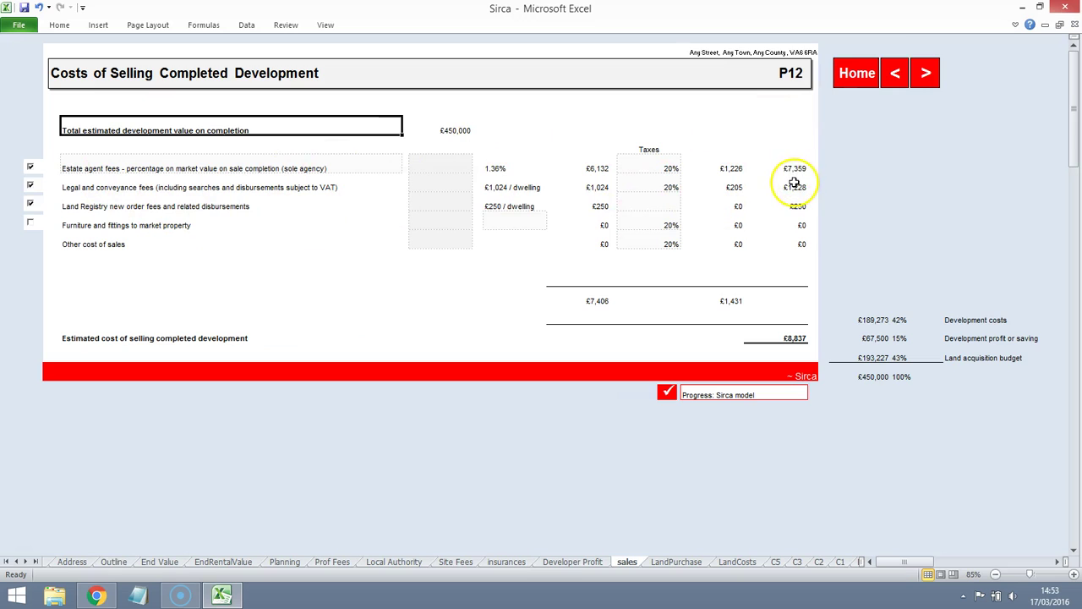
left_click(30, 168)
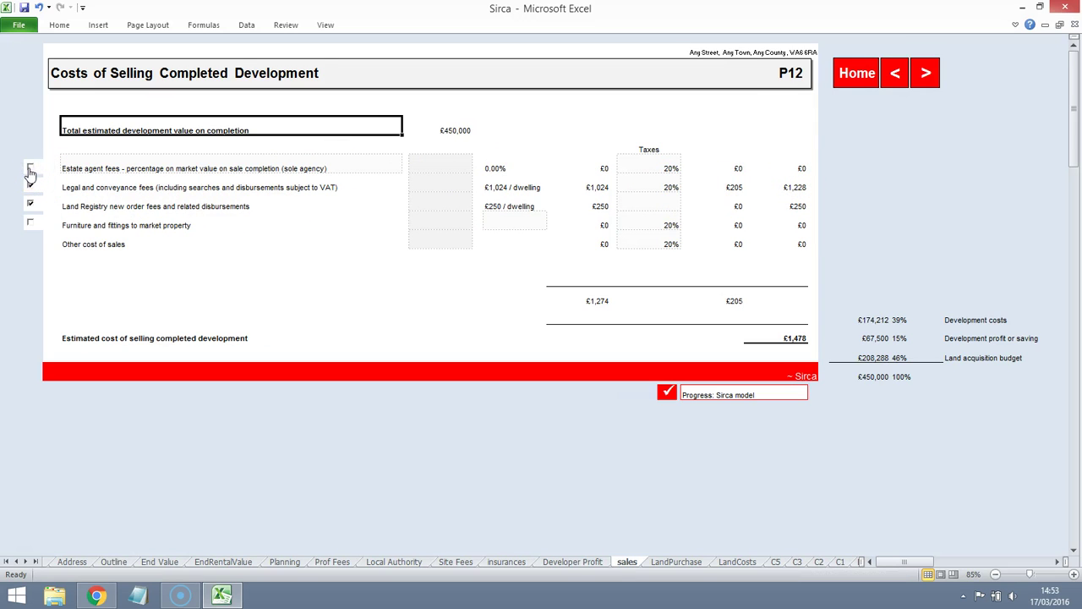
left_click(29, 169)
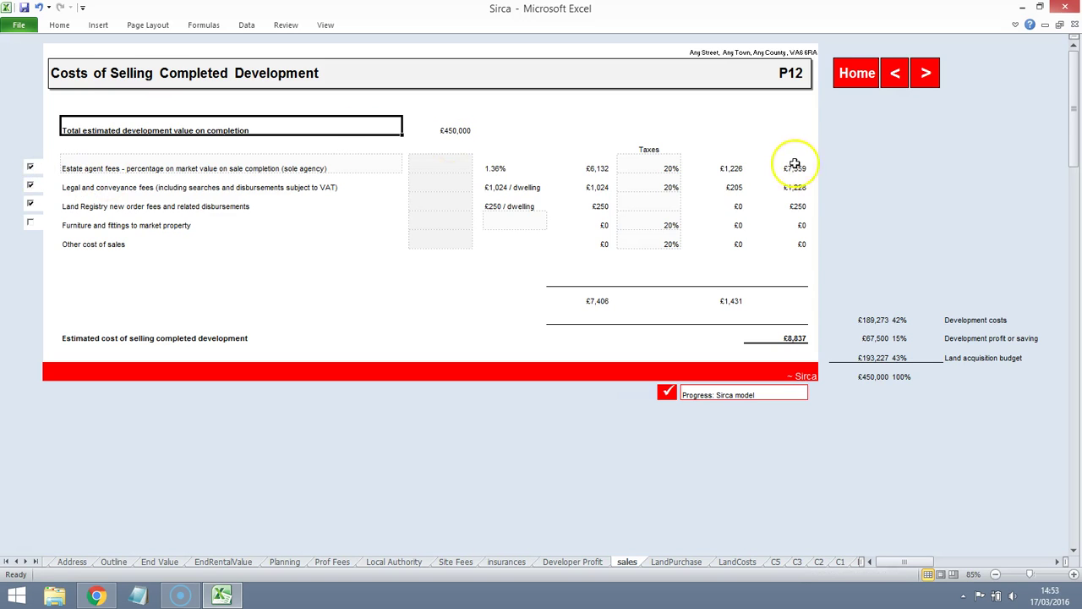
Advance through the Land Finance page to Land Purchase Costs, showing a £5,506 land acquisition budget.
left_click(923, 74)
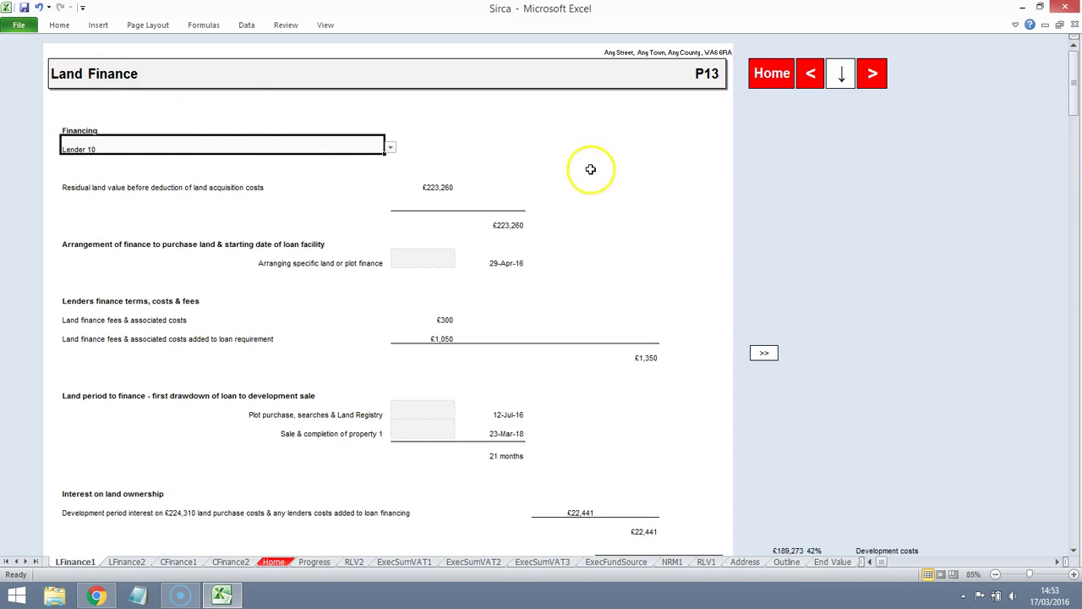
scroll(643, 161, "down", 1)
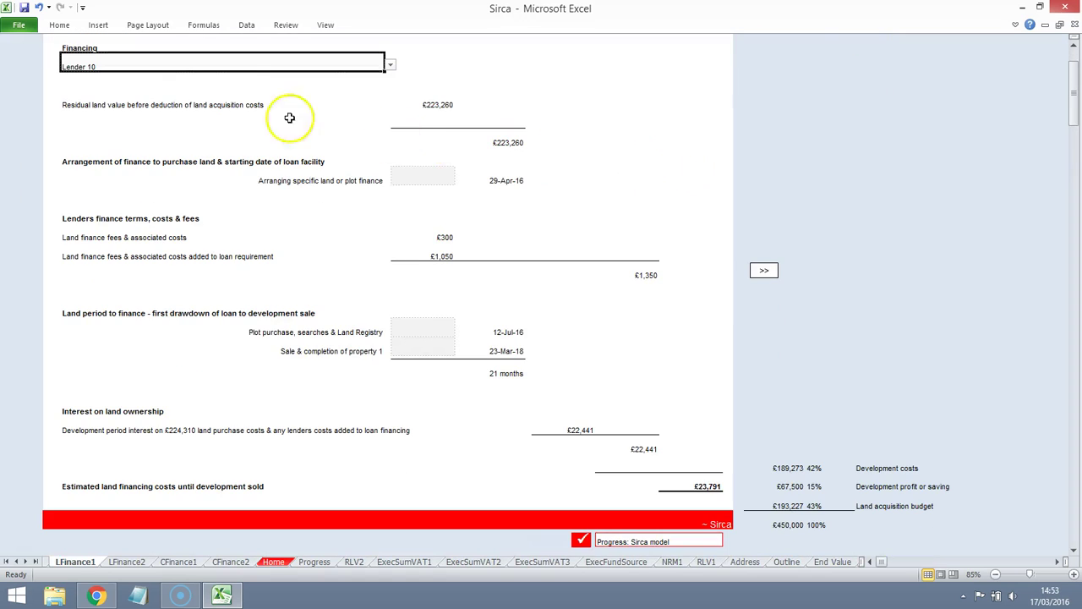
scroll(597, 144, "up", 1)
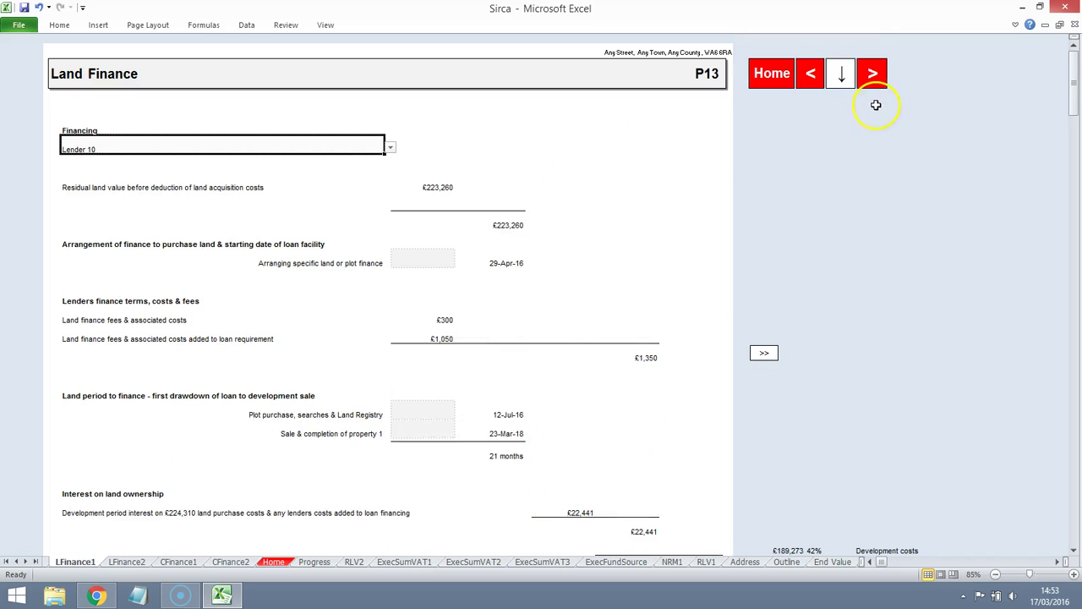
left_click(875, 78)
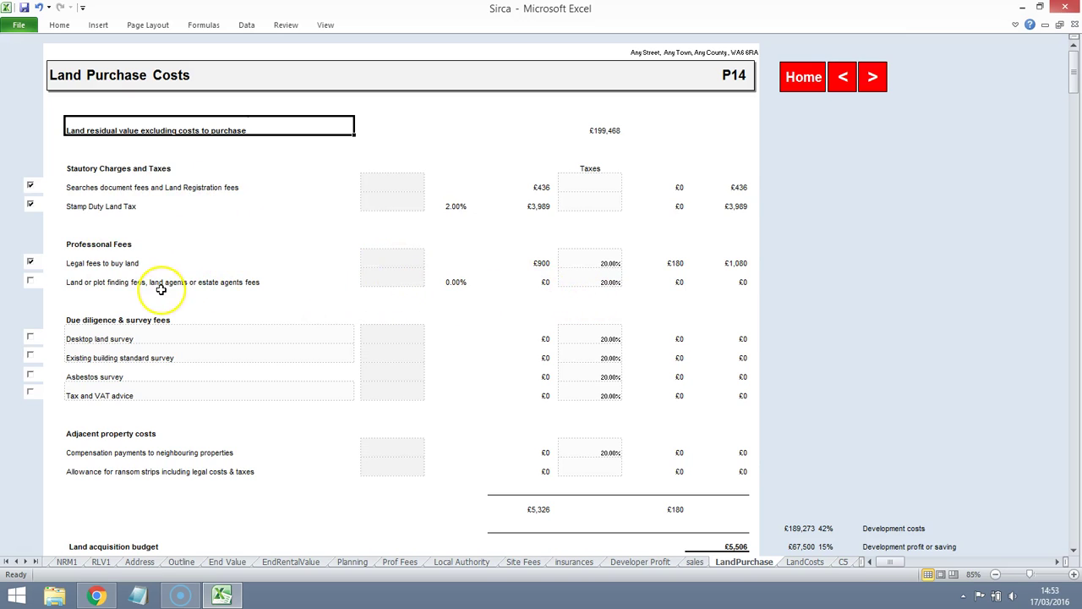
On the Land Ownership Costs page, raise the plot security fencing estimate to High.
left_click(874, 80)
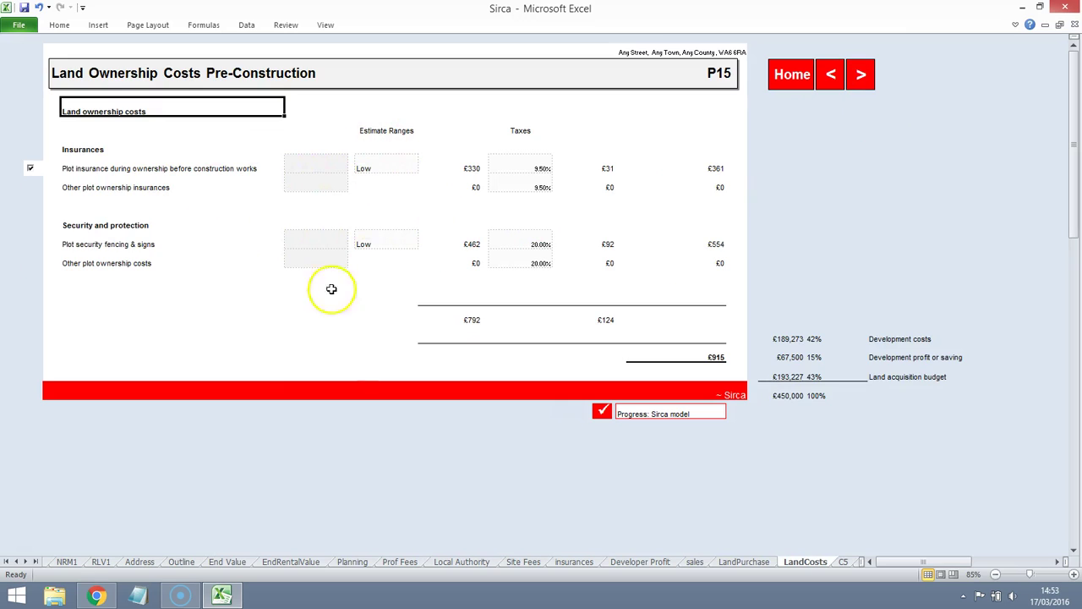
left_click(97, 596)
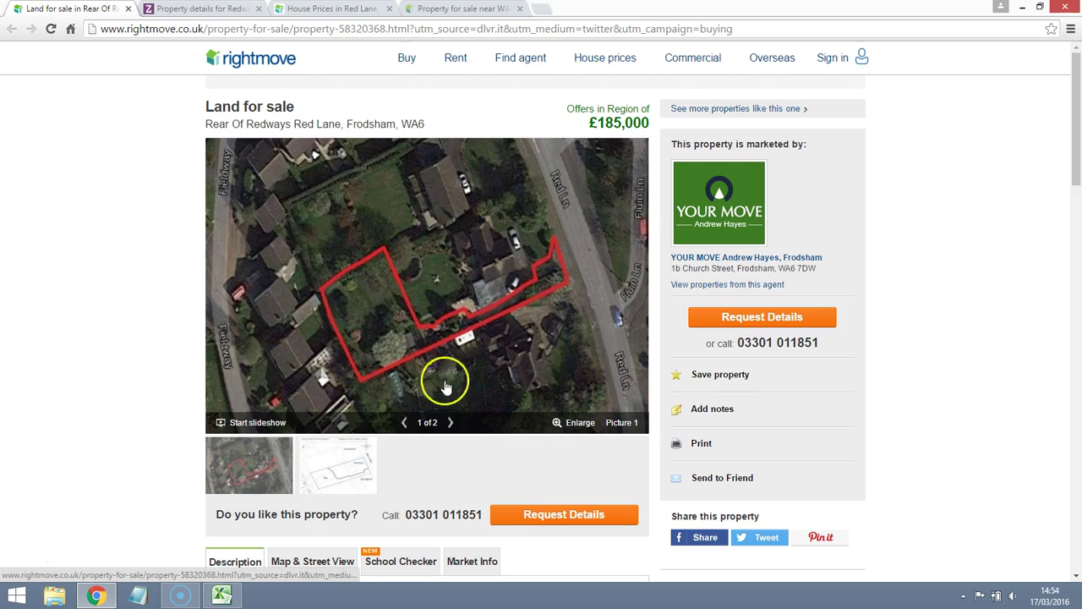
left_click(220, 595)
left_click(387, 246)
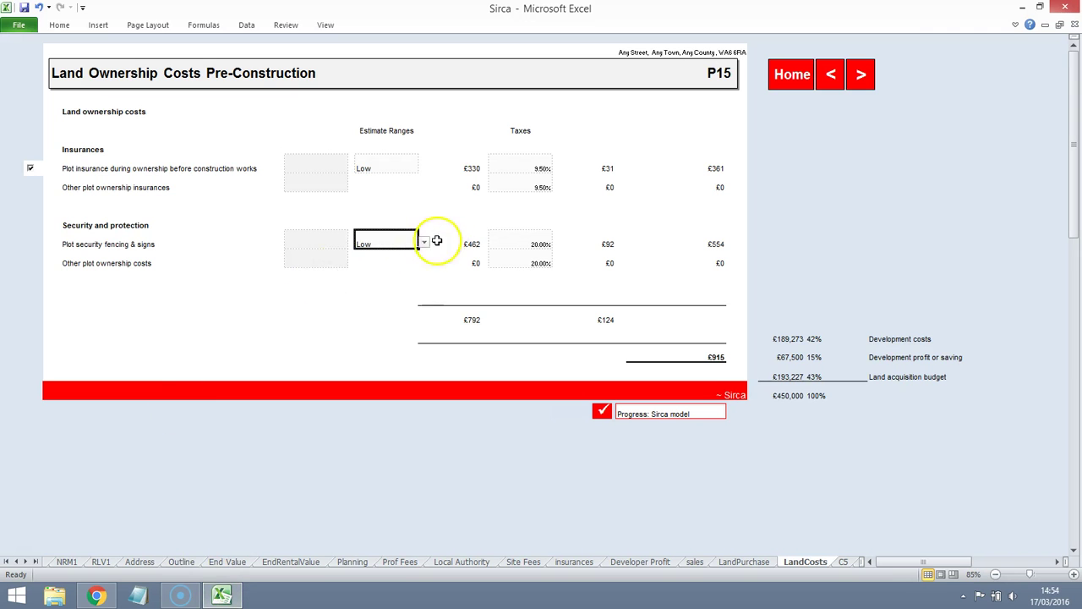
left_click(394, 242)
left_click(426, 245)
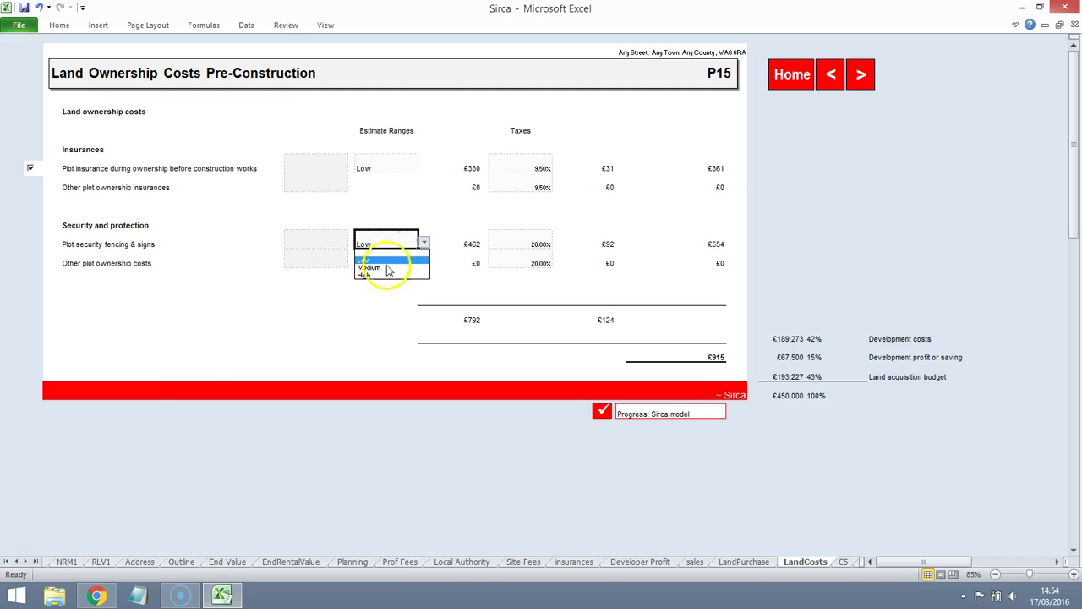
left_click(375, 273)
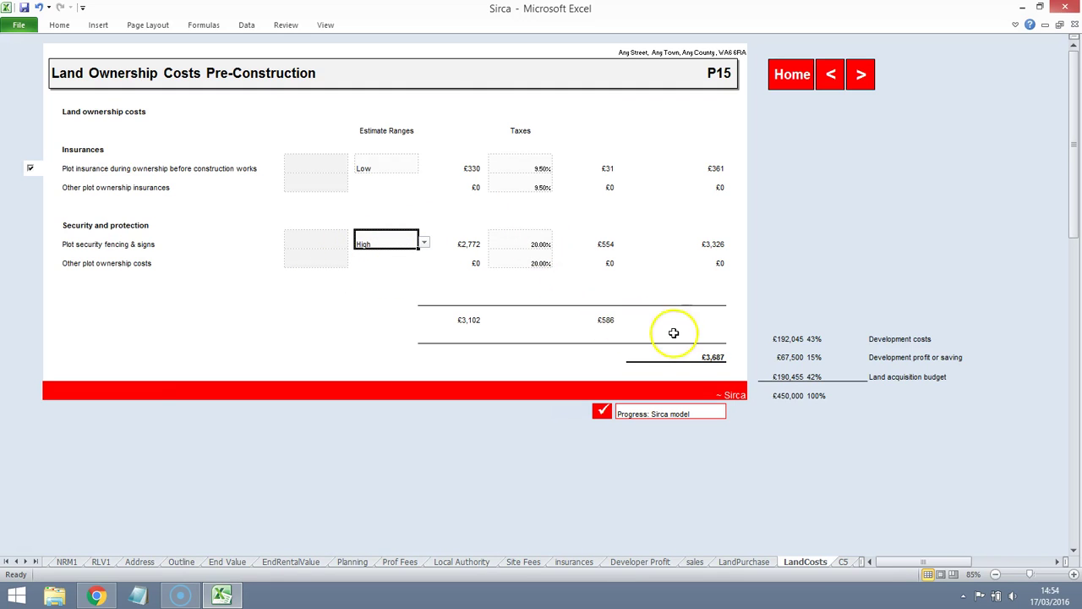
Set plot insurance to Medium, keeping 9.50% IPT, and open the Residual Land Value summary.
left_click(397, 167)
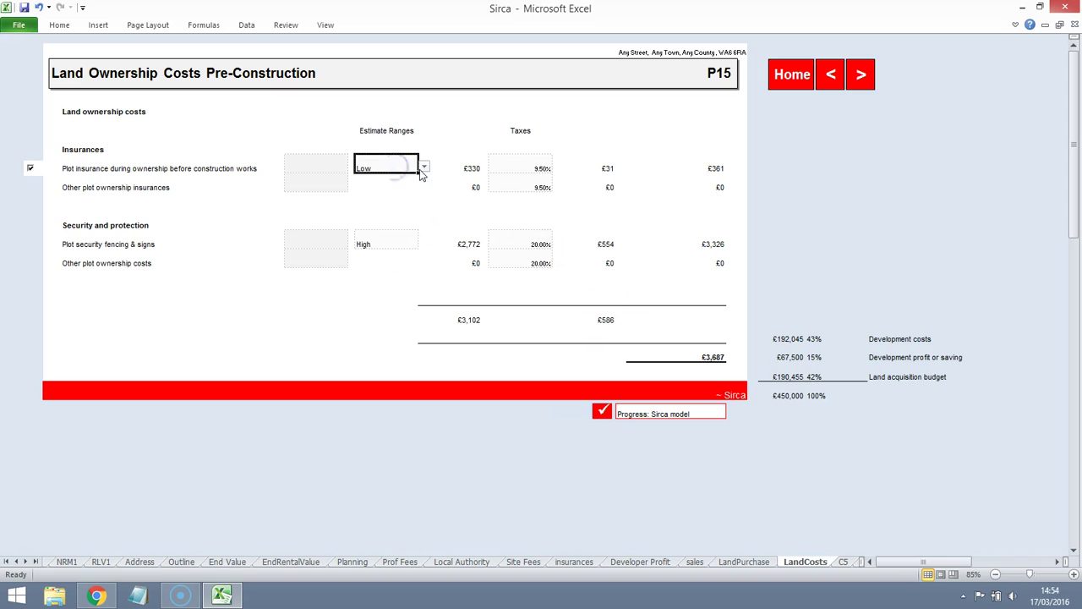
left_click(95, 595)
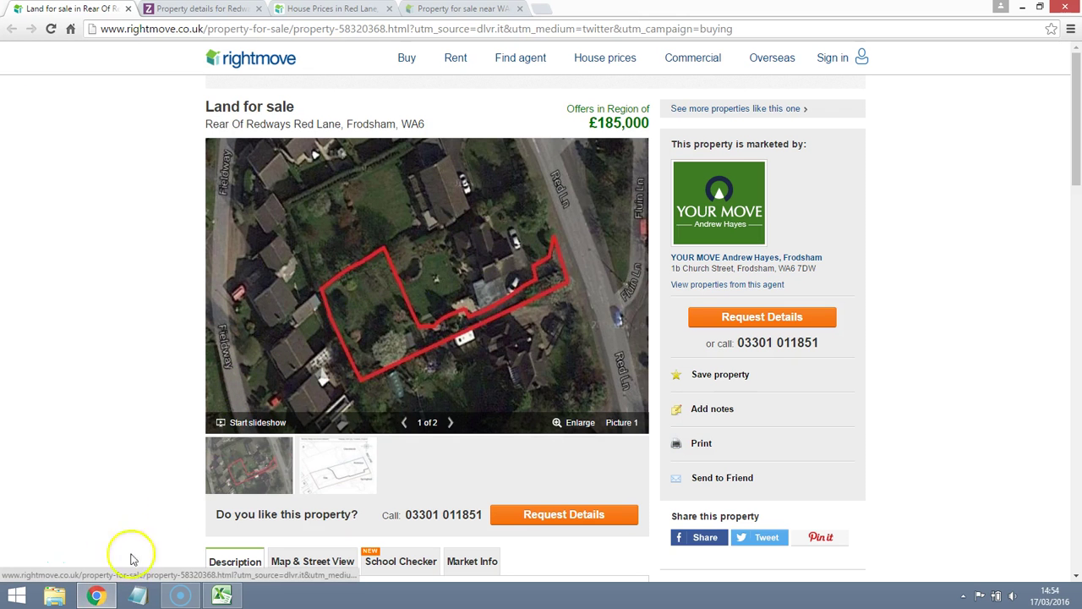
left_click(223, 597)
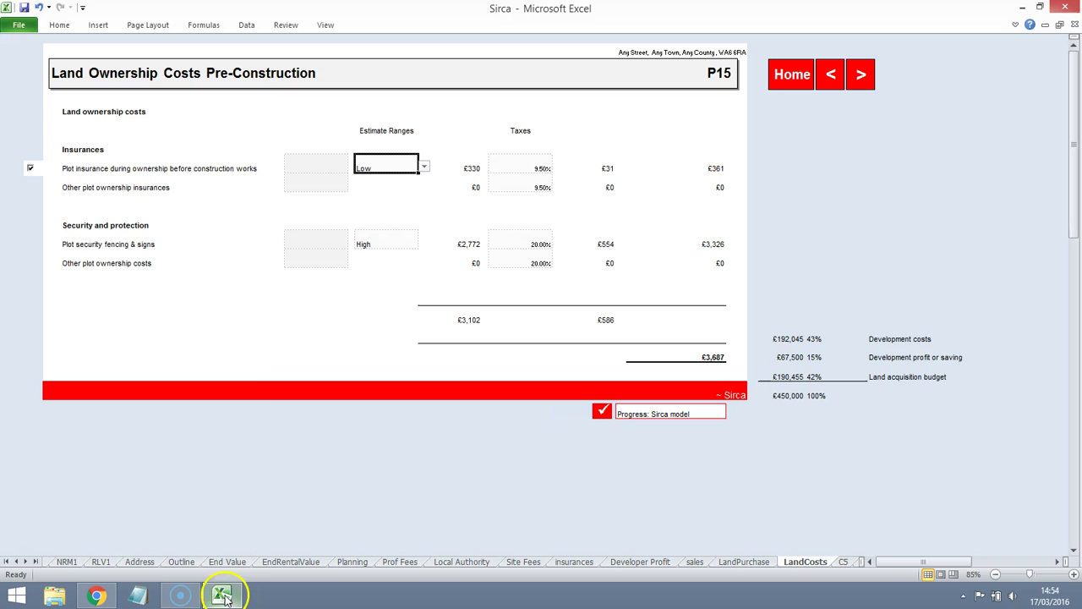
left_click(424, 166)
left_click(375, 193)
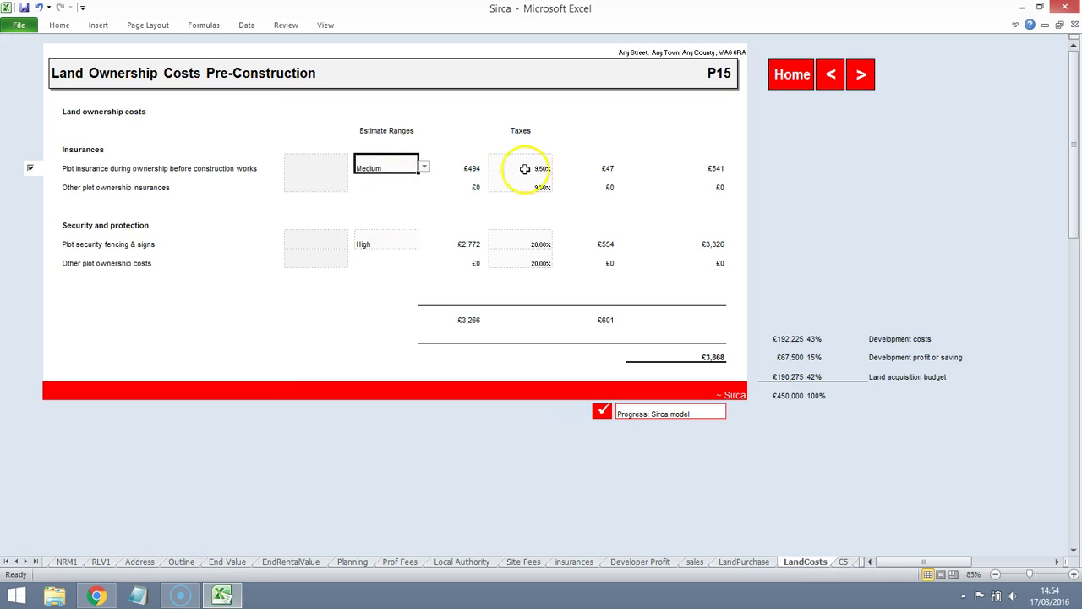
left_click(531, 165)
left_click(558, 168)
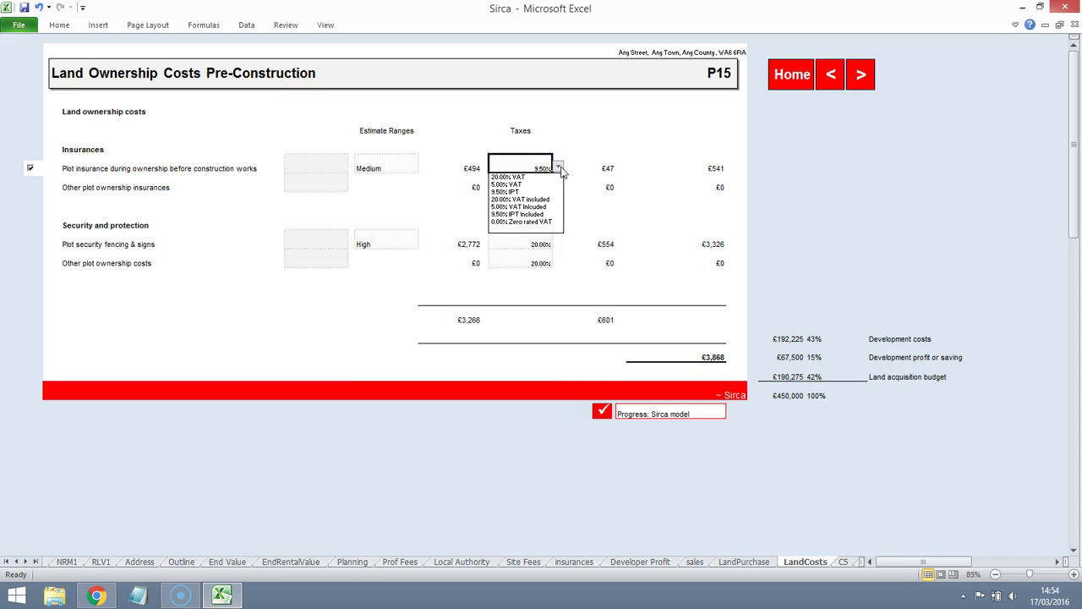
left_click(559, 169)
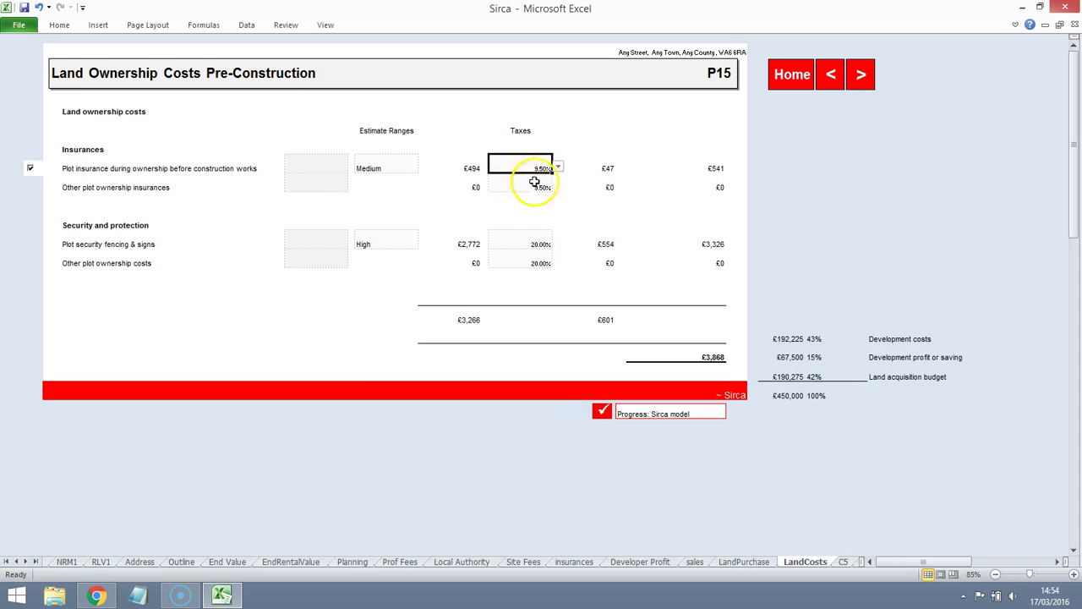
left_click(868, 84)
Review the RLV1 summary's £190,275 land acquisition budget, then go to the Home contents sheet.
scroll(385, 237, "down", 2)
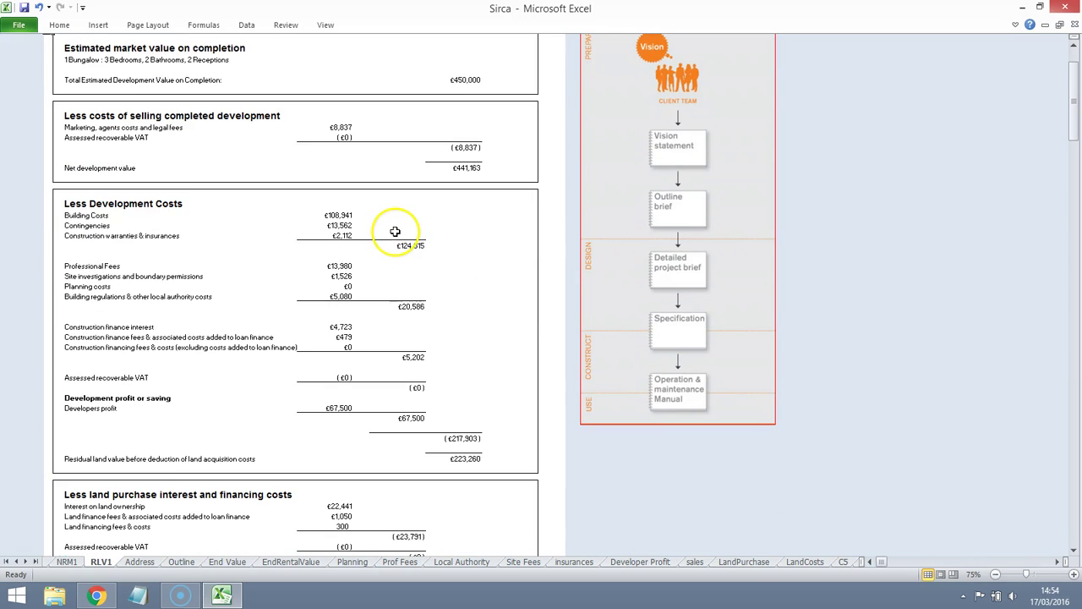
scroll(398, 230, "down", 10)
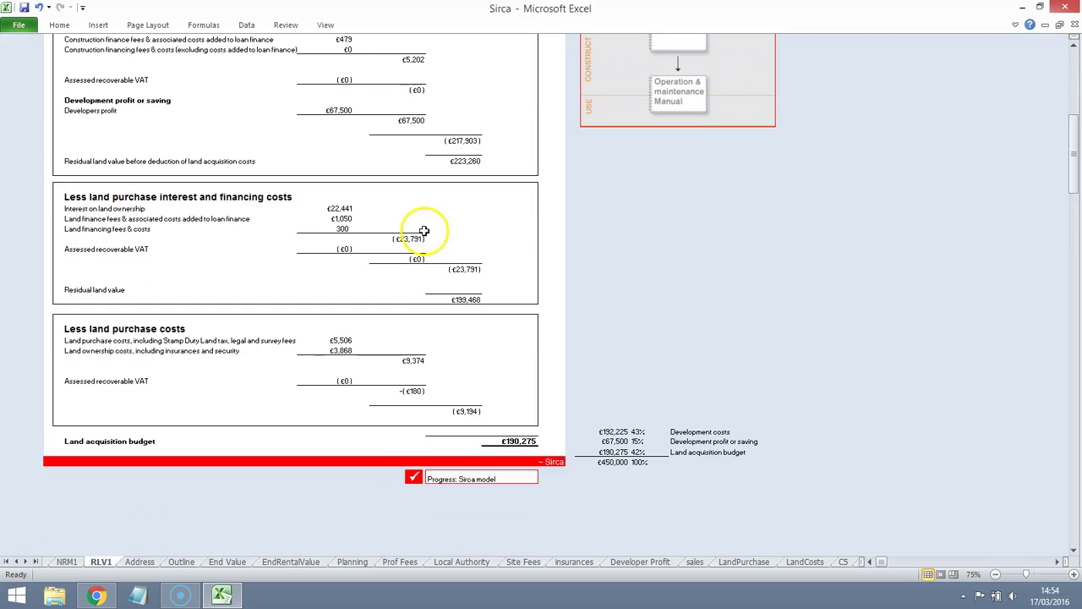
scroll(424, 230, "up", 12)
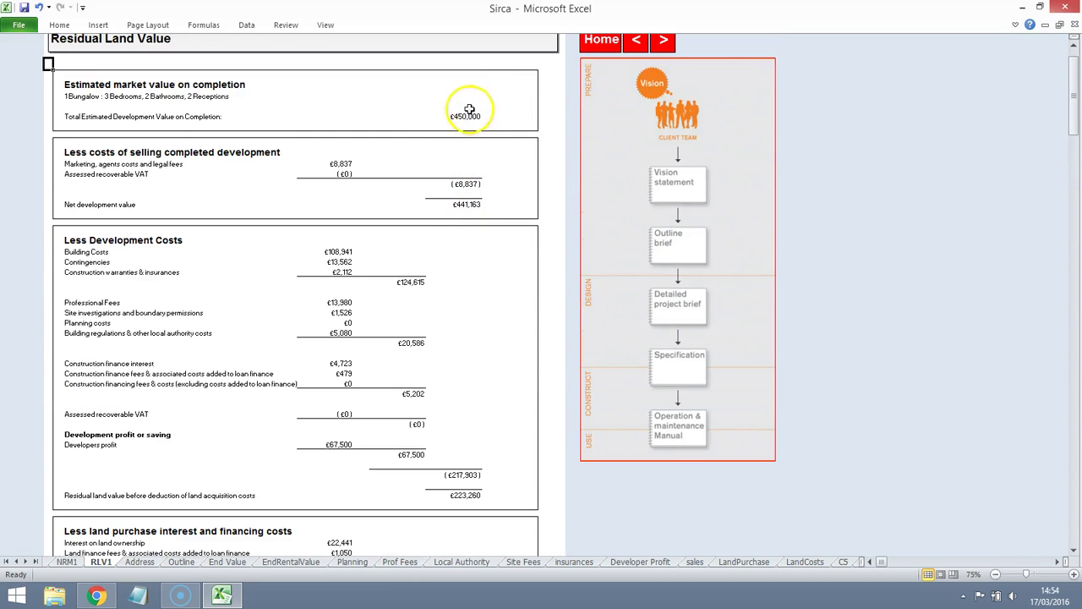
scroll(474, 144, "down", 9)
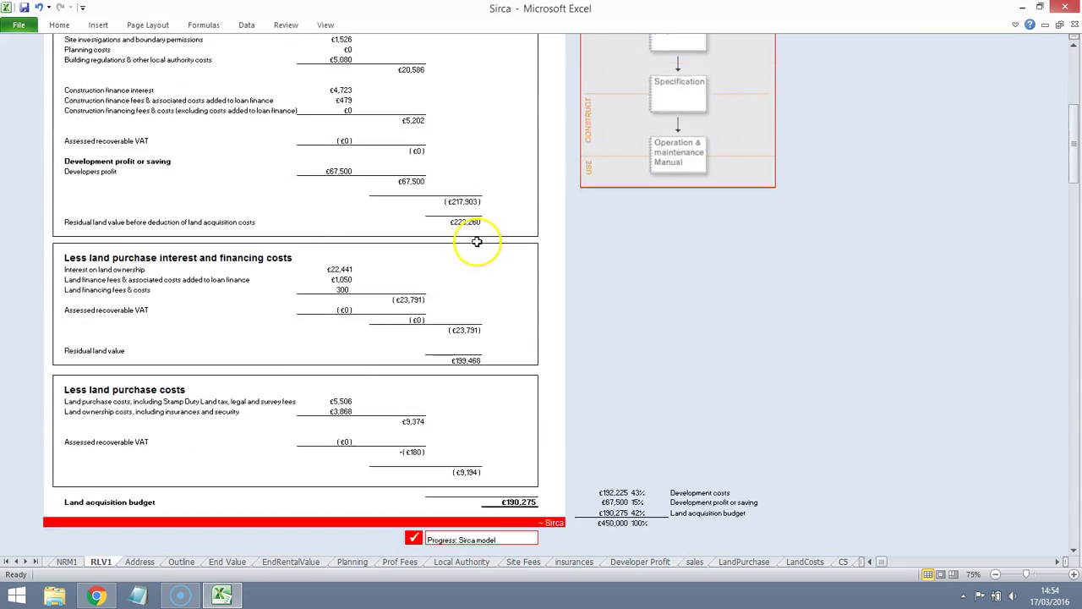
scroll(476, 242, "down", 4)
left_click(95, 596)
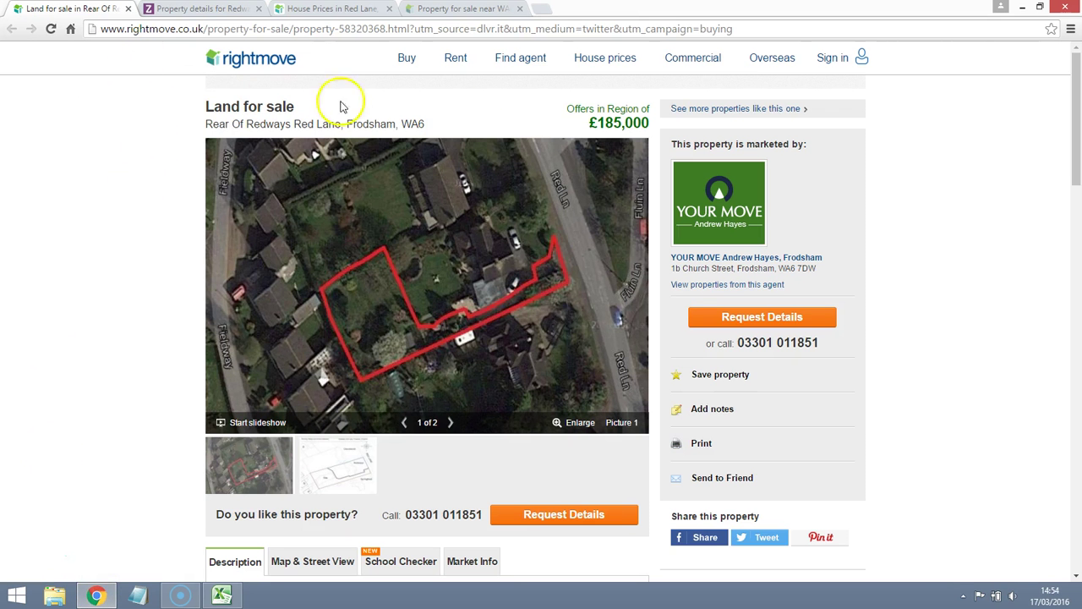
left_click(221, 596)
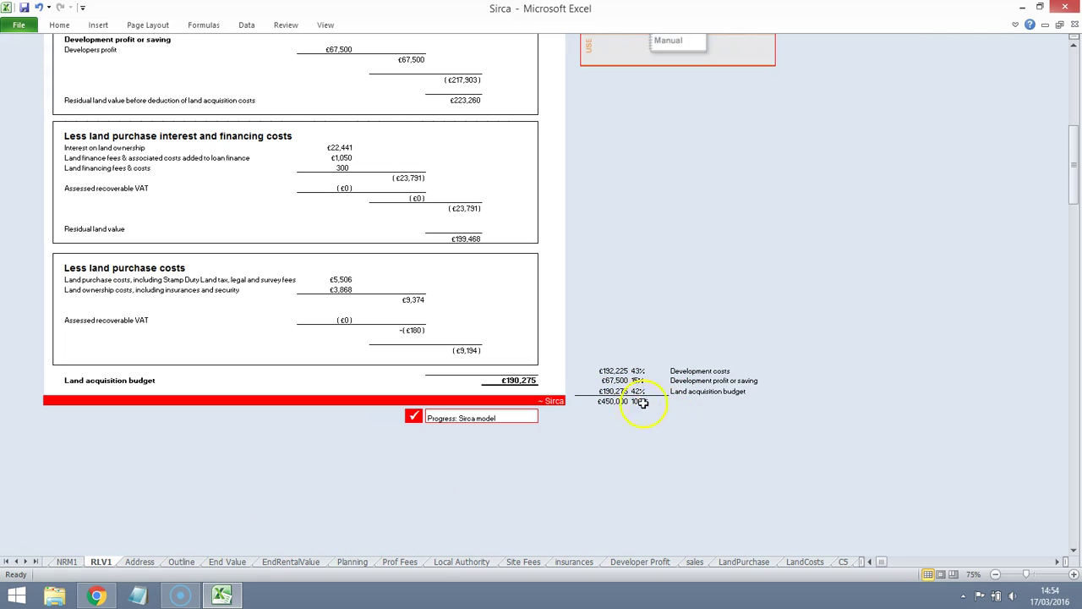
scroll(476, 379, "up", 9)
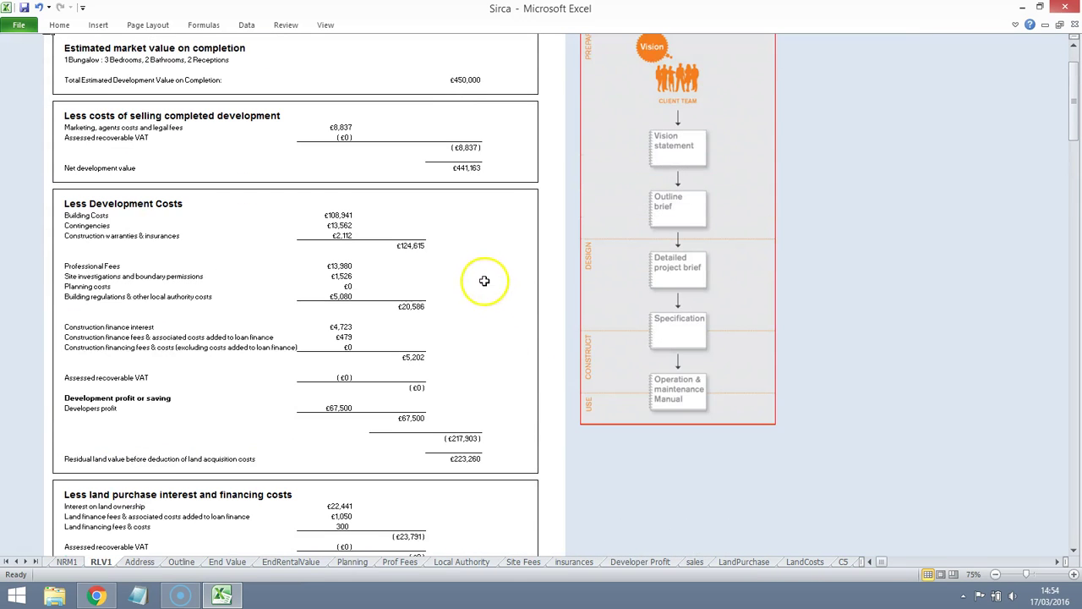
scroll(495, 172, "up", 2)
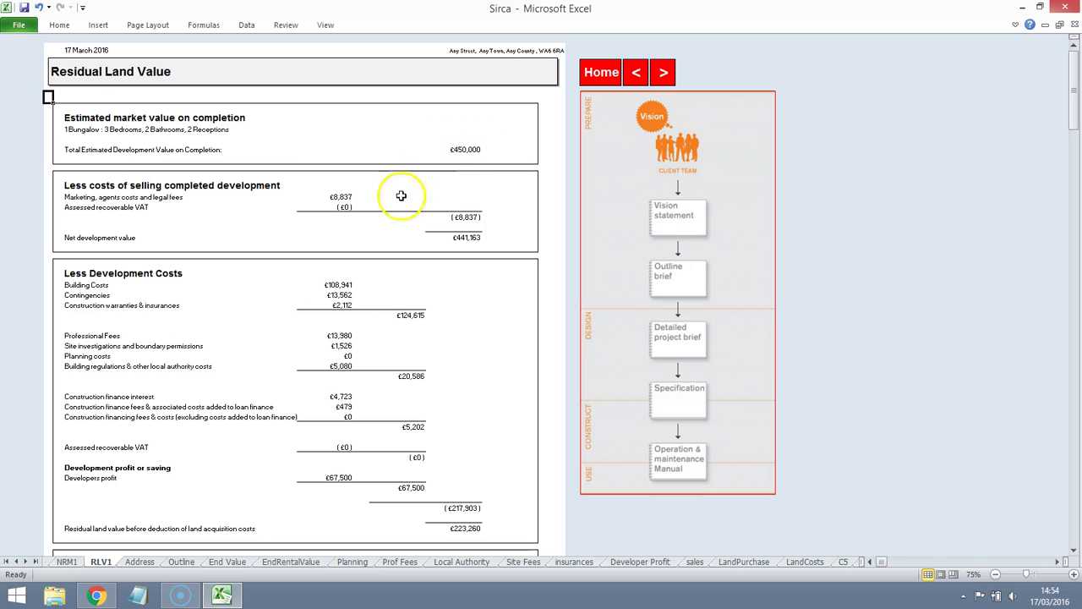
scroll(409, 319, "down", 11)
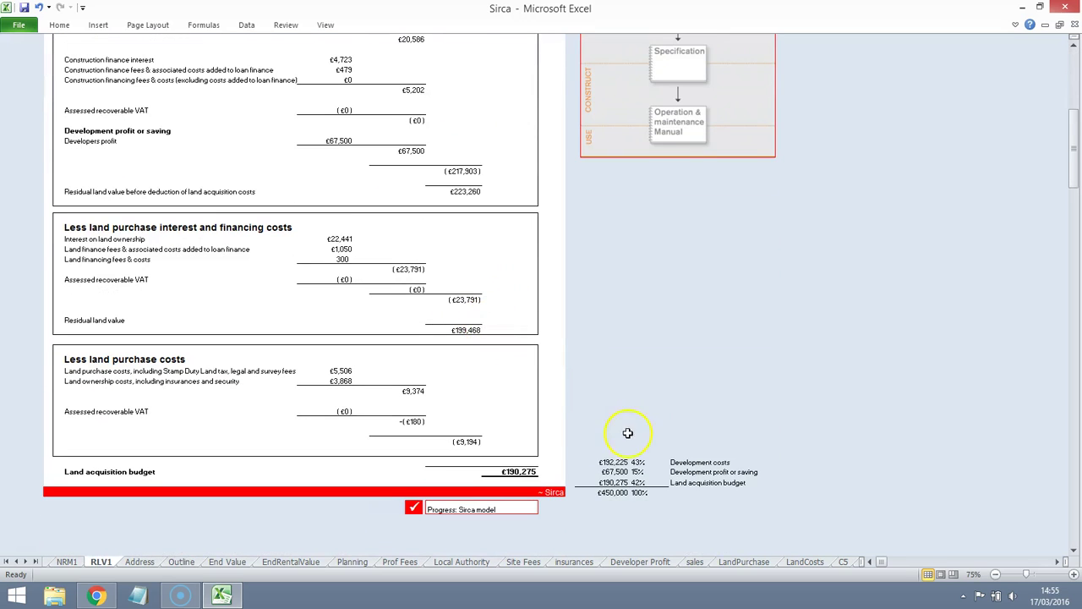
scroll(611, 411, "up", 11)
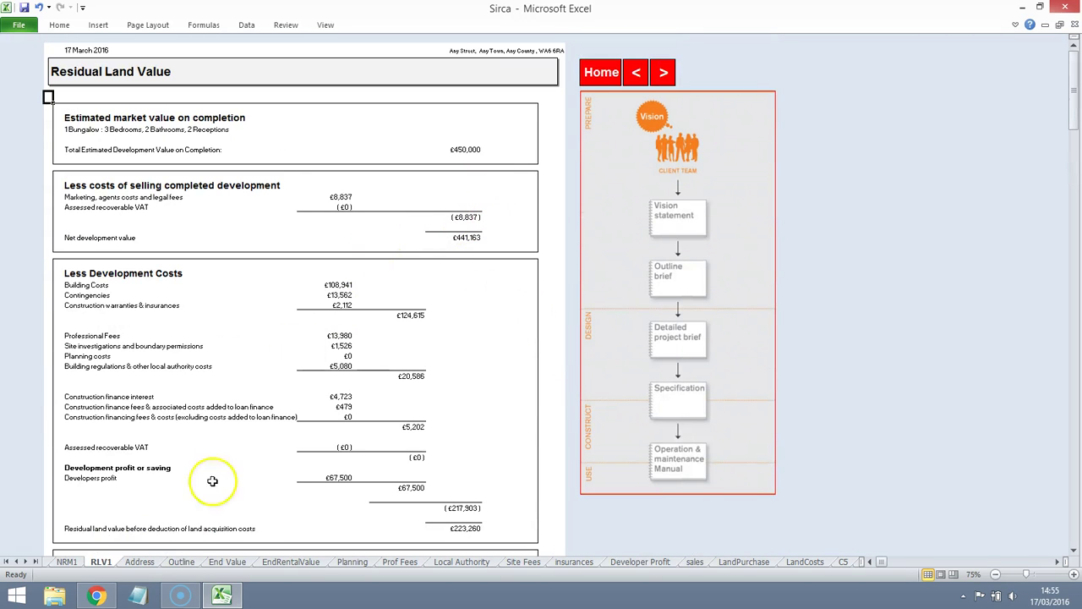
mouse_move(103, 597)
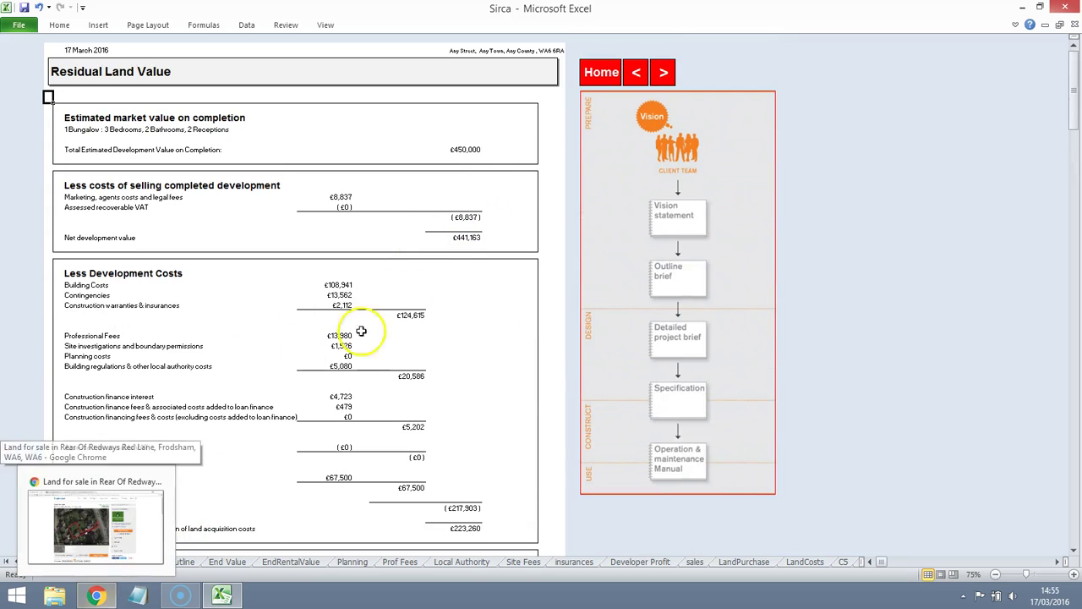
left_click(601, 75)
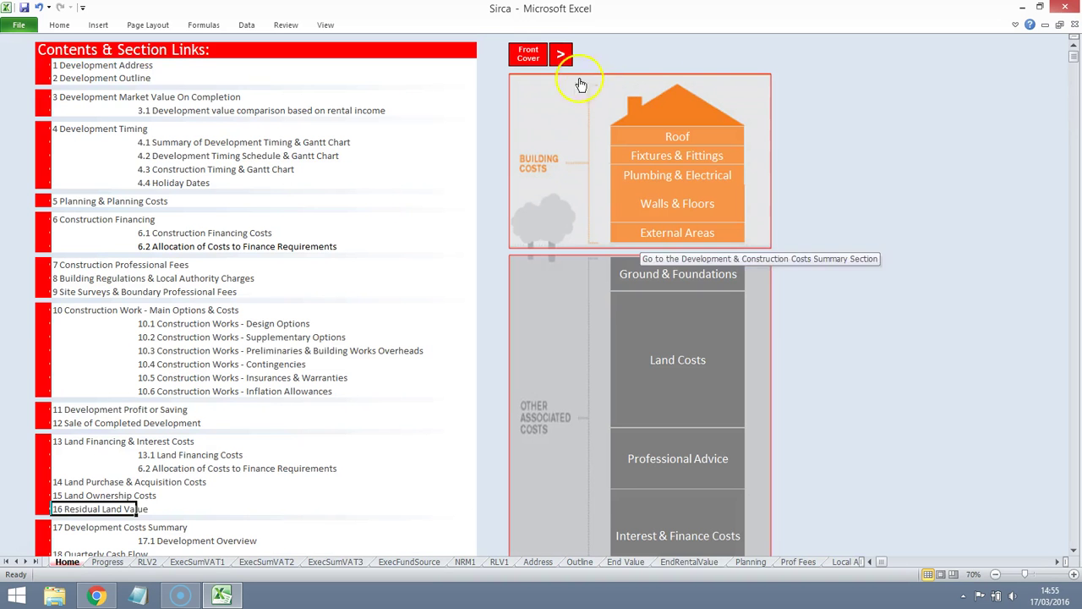